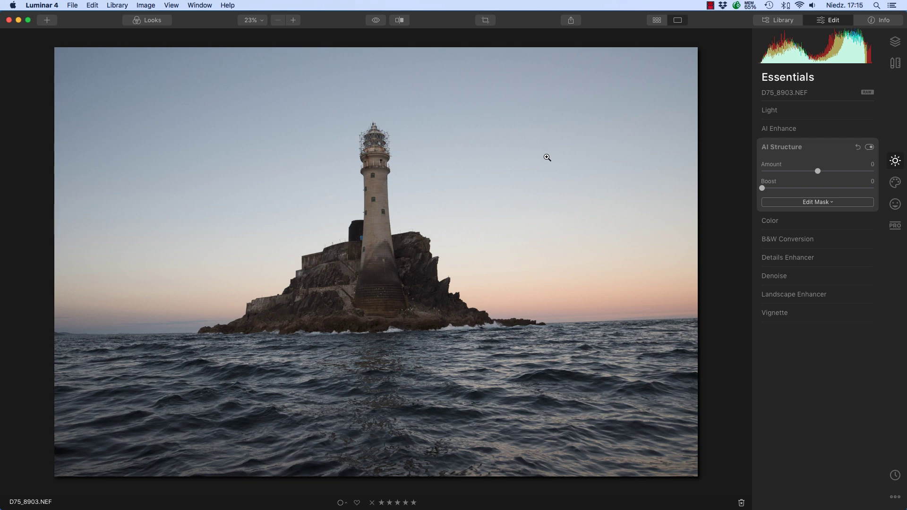
Show the Essentials collection of Luminar Looks presets below the photo, and hide it again
click(146, 22)
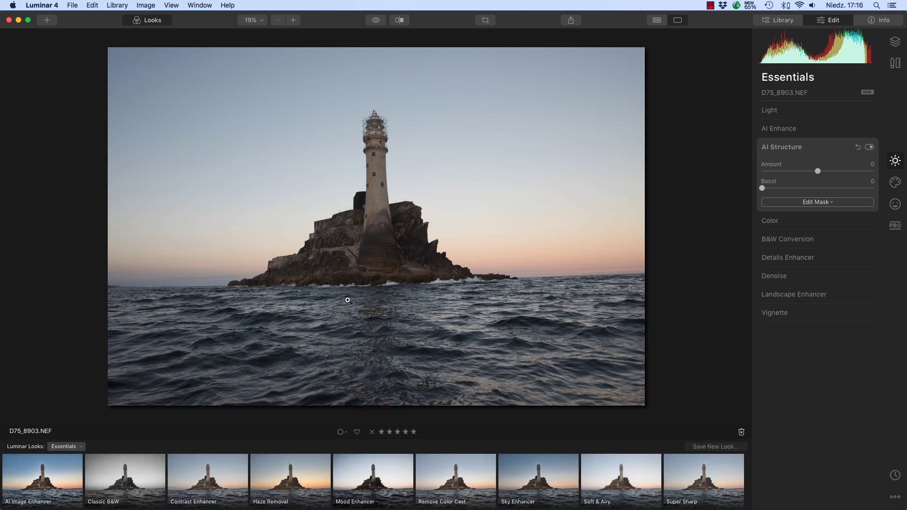
click(153, 22)
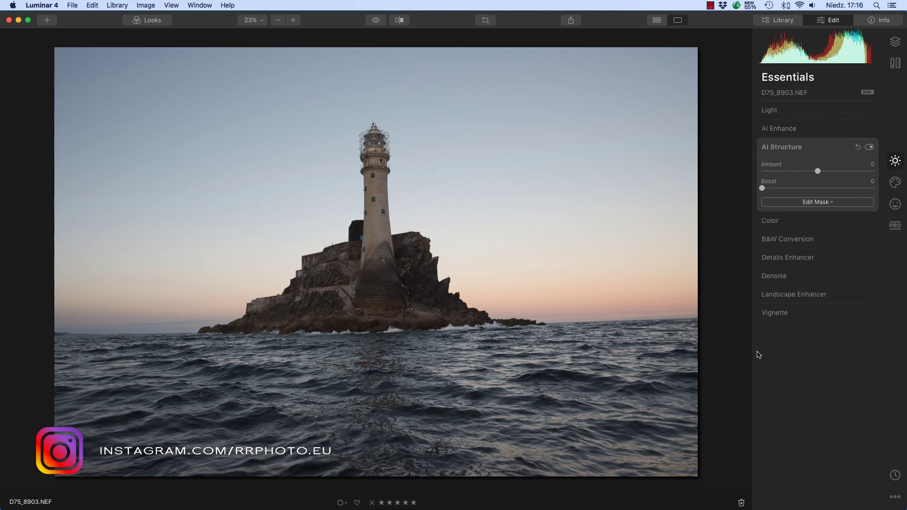
Examine the Light filter's controls in the Essentials group, collapsing and restoring its advanced settings
click(817, 110)
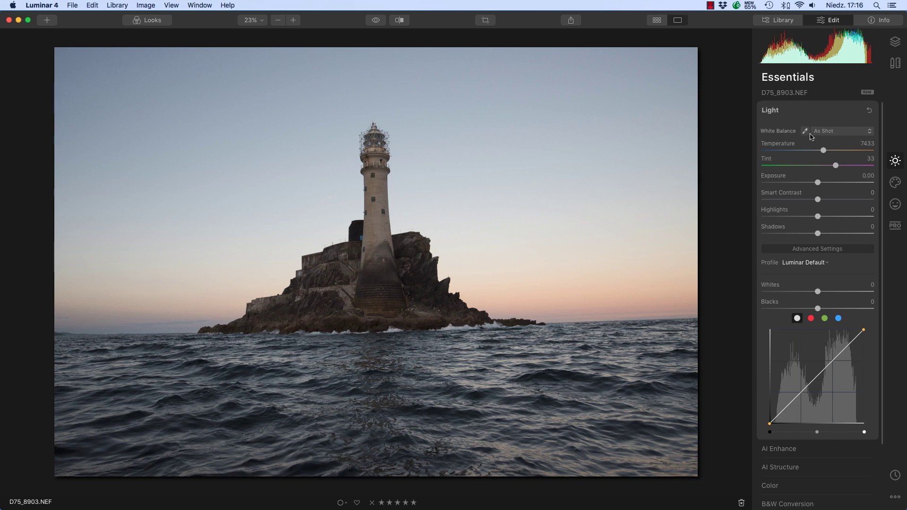
click(816, 249)
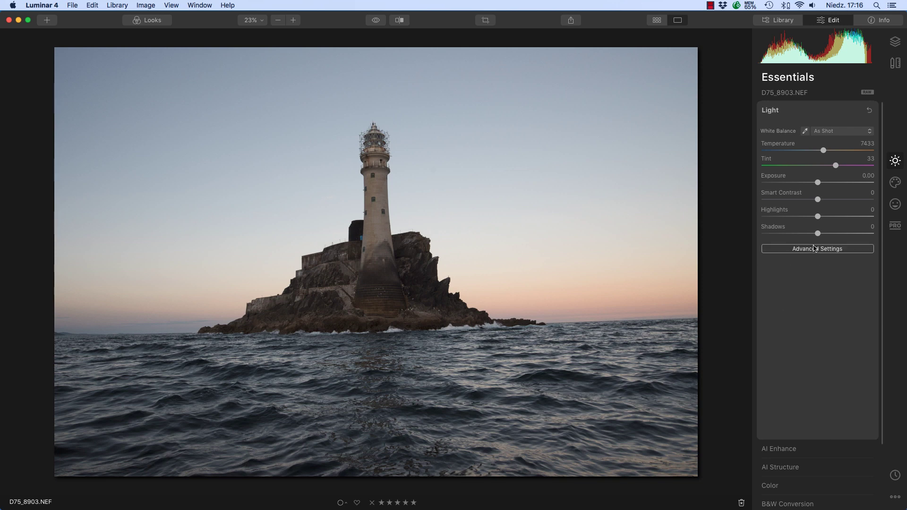
click(816, 249)
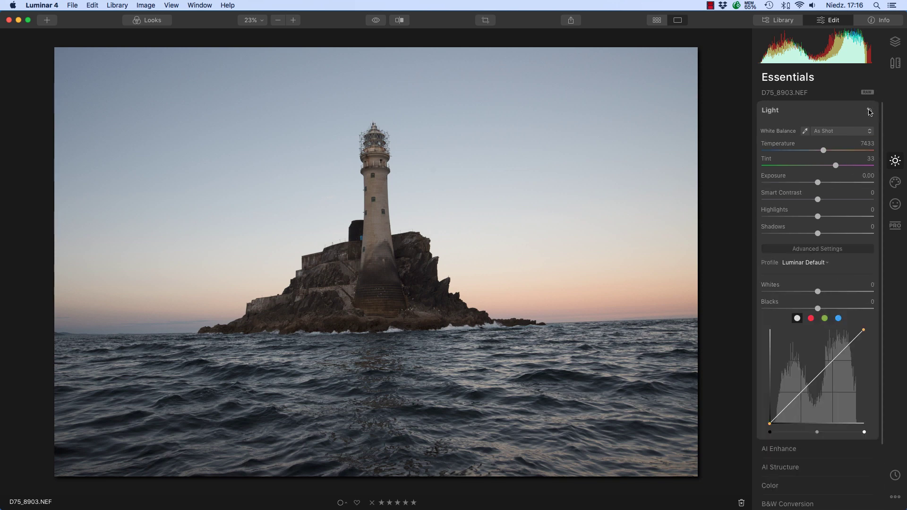
Review the AI Enhance, AI Structure and Color filters of the Essentials group, including Color's advanced settings
scroll(793, 320, down, 1)
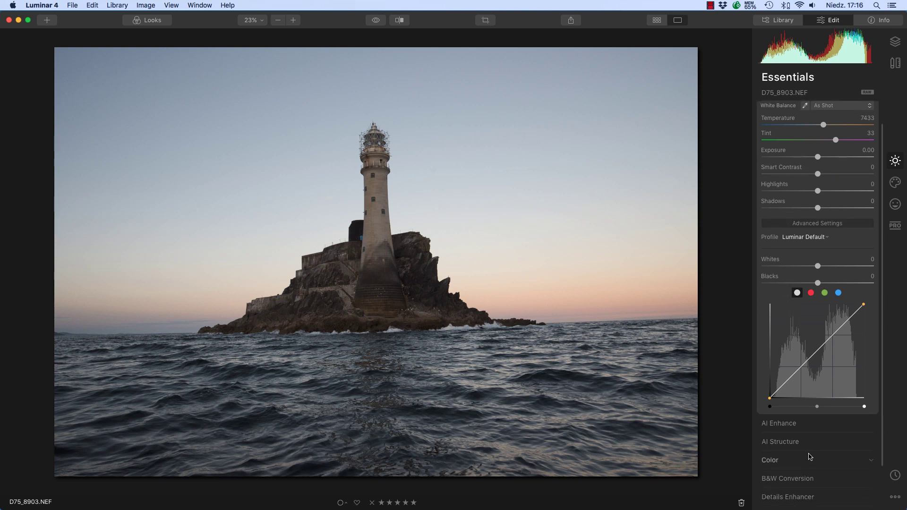
click(774, 422)
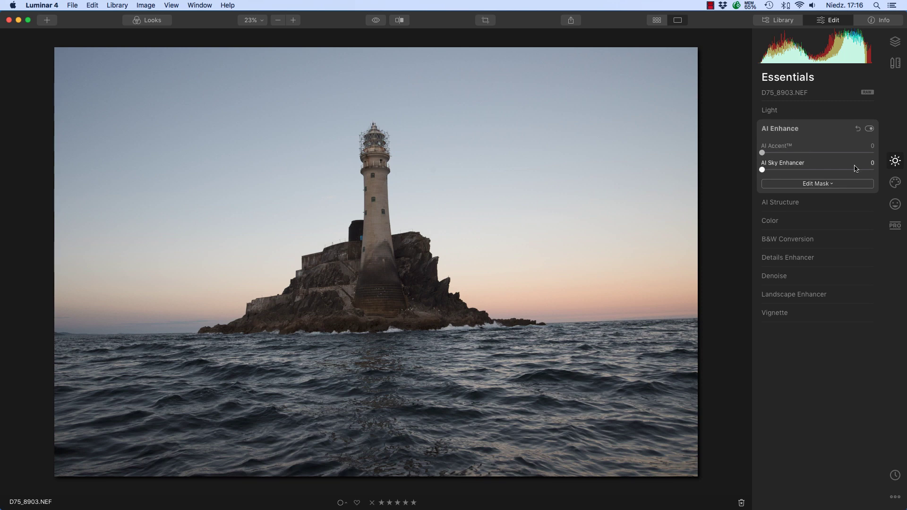
click(781, 203)
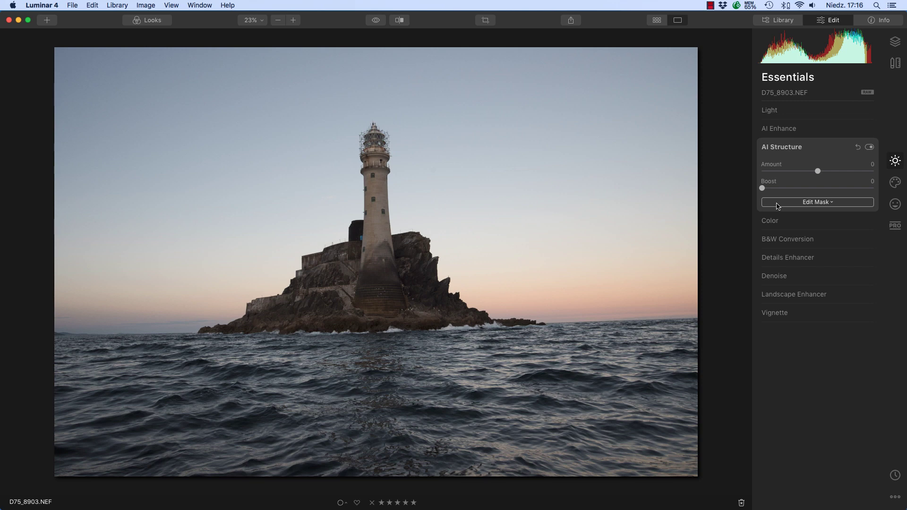
click(782, 219)
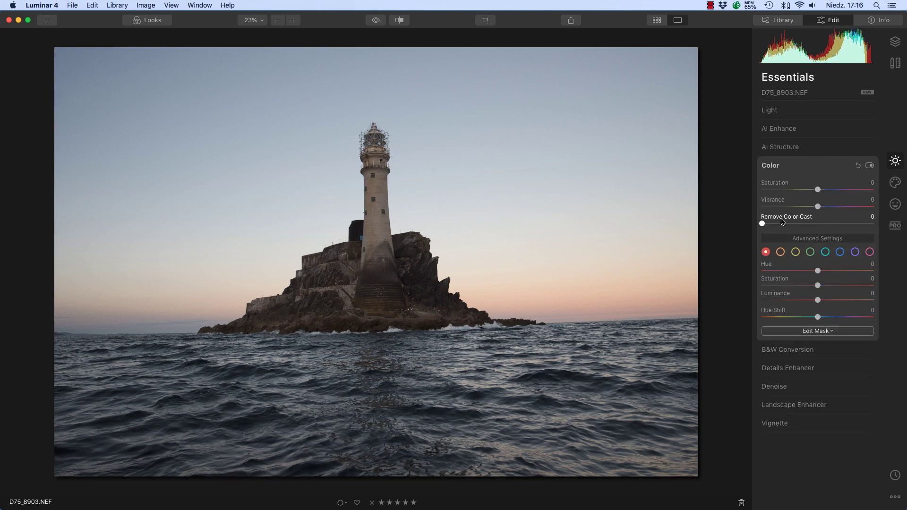
click(814, 238)
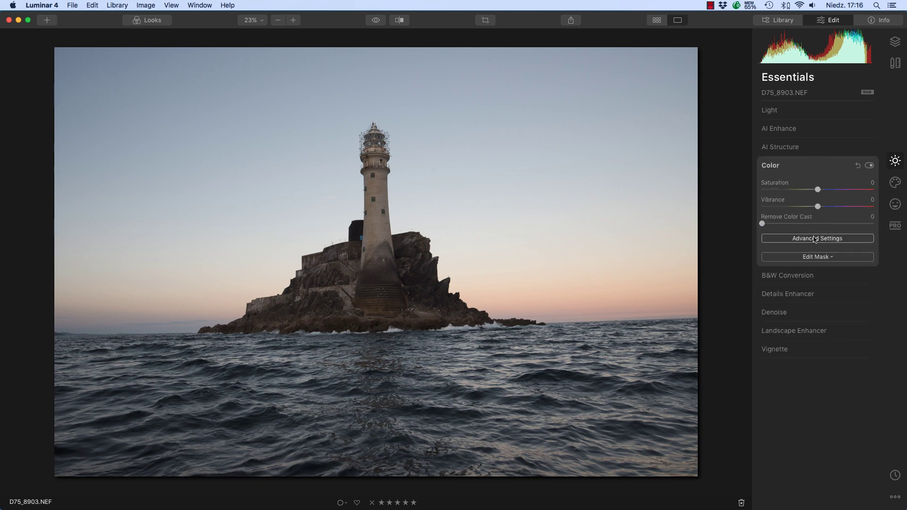
click(814, 239)
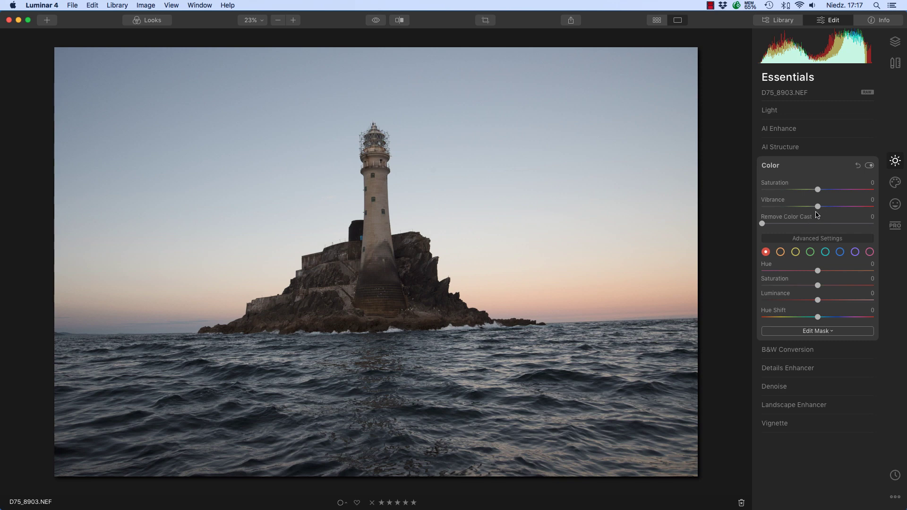
Examine the B&W Conversion and Details Enhancer controls, including the Details Enhancer's advanced settings
click(787, 349)
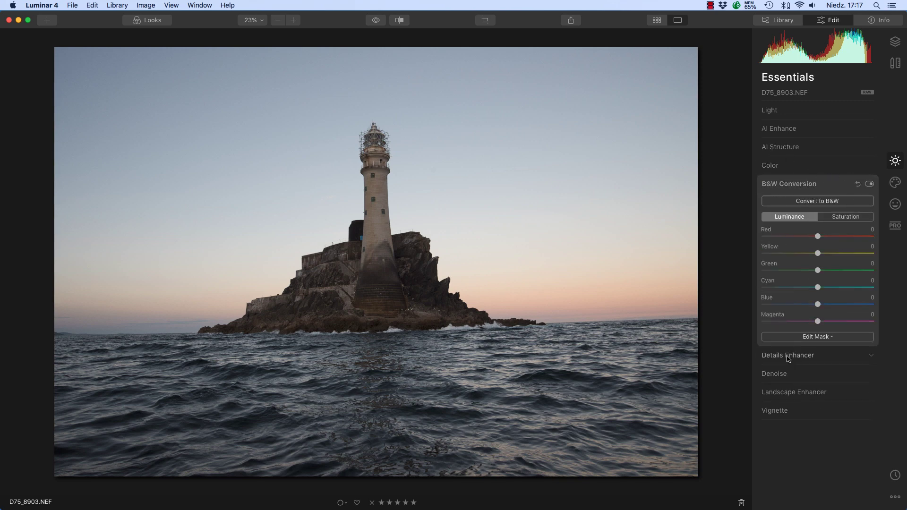
click(788, 356)
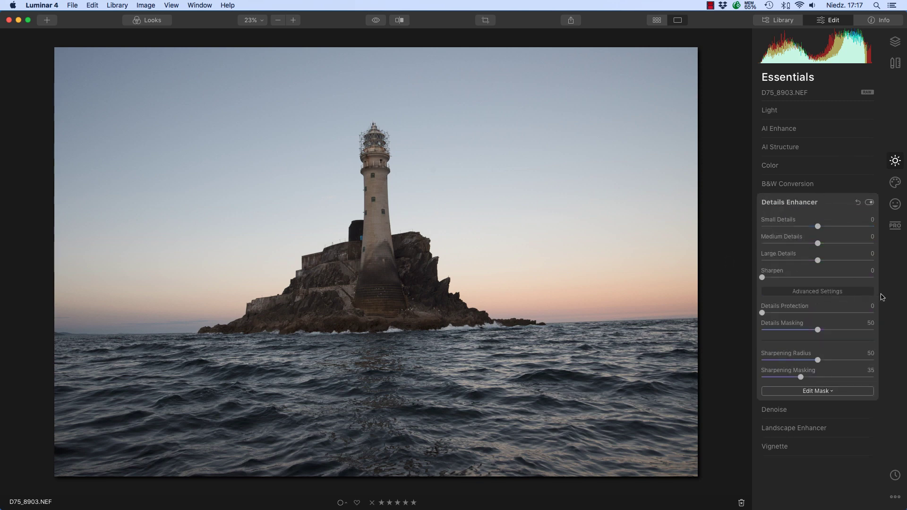
click(826, 293)
click(827, 293)
Examine the Denoise and Landscape Enhancer controls, including the Landscape Enhancer's advanced settings
click(778, 410)
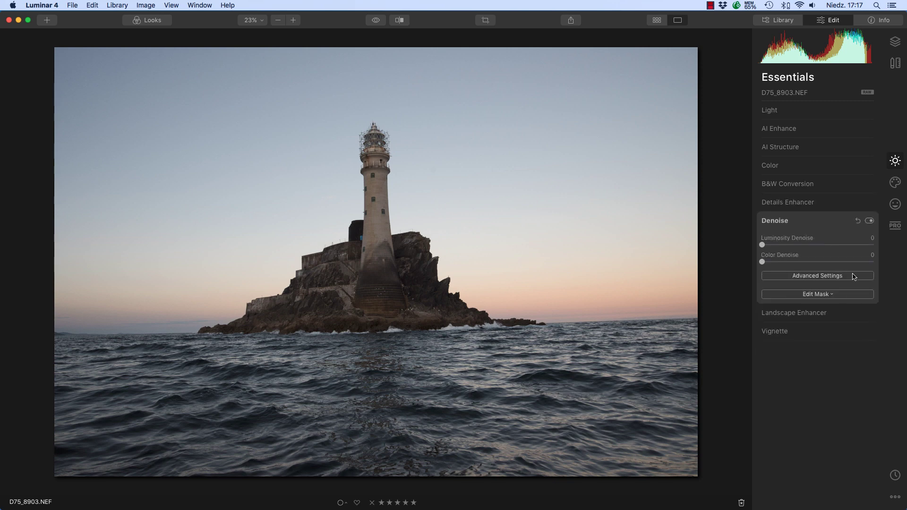
click(804, 314)
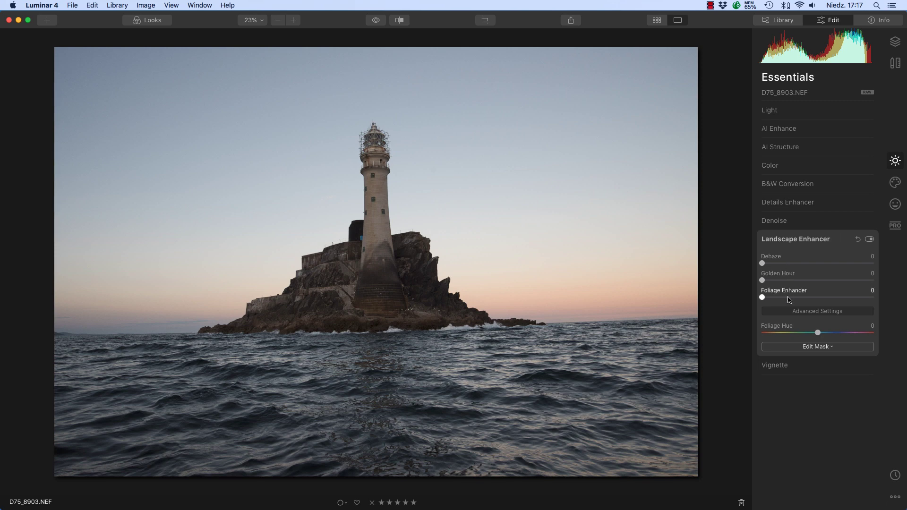
click(812, 312)
click(860, 313)
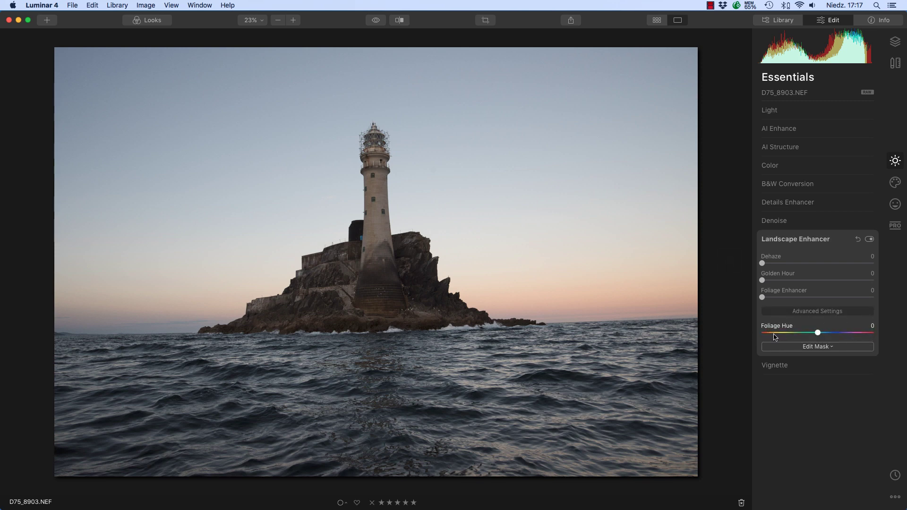
Examine the Vignette filter's controls and leave its advanced settings collapsed
click(777, 365)
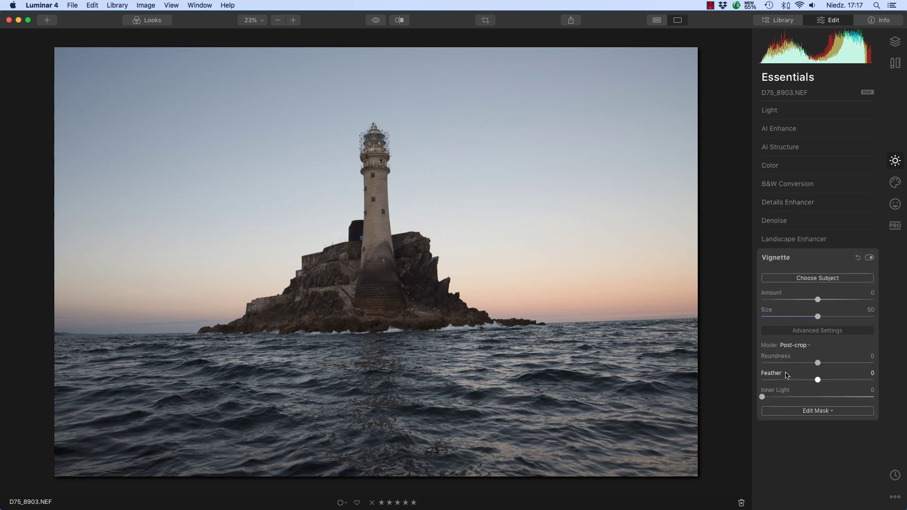
click(820, 333)
click(820, 333)
click(813, 334)
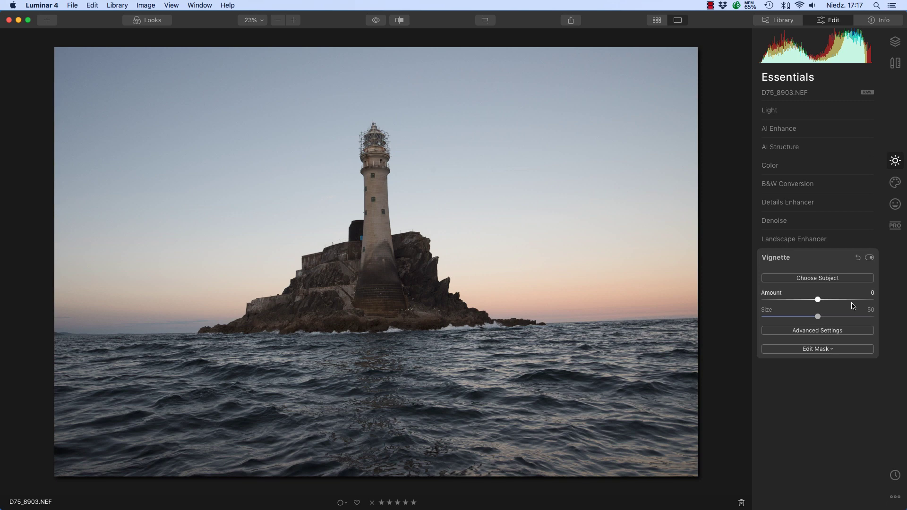
Review the Creative filters from AI Sky Replacement through Sunrays, Dramatic, Matte Look and Mystical to Color Styles (LUT)
click(897, 188)
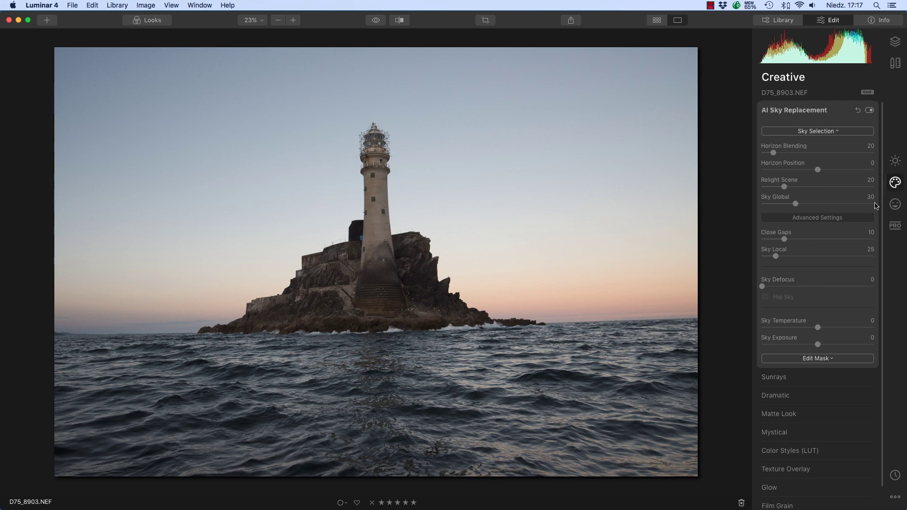
click(802, 379)
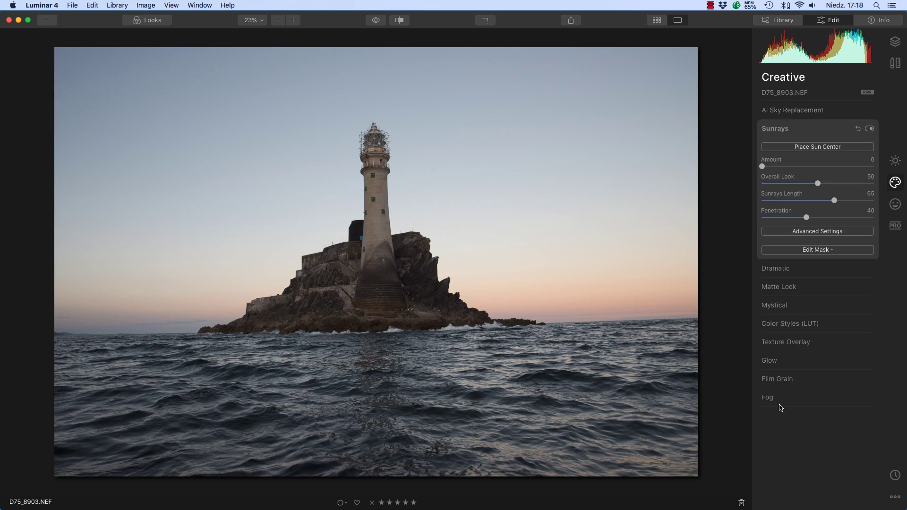
click(835, 270)
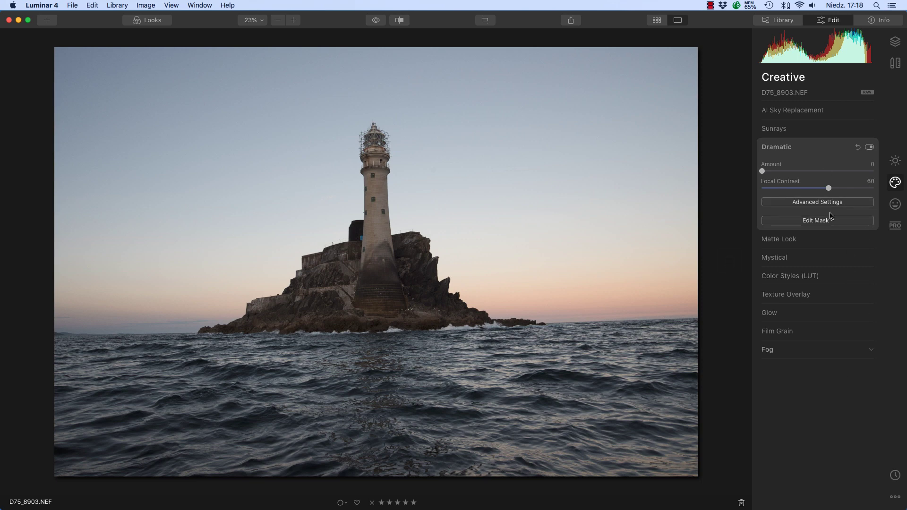
click(812, 239)
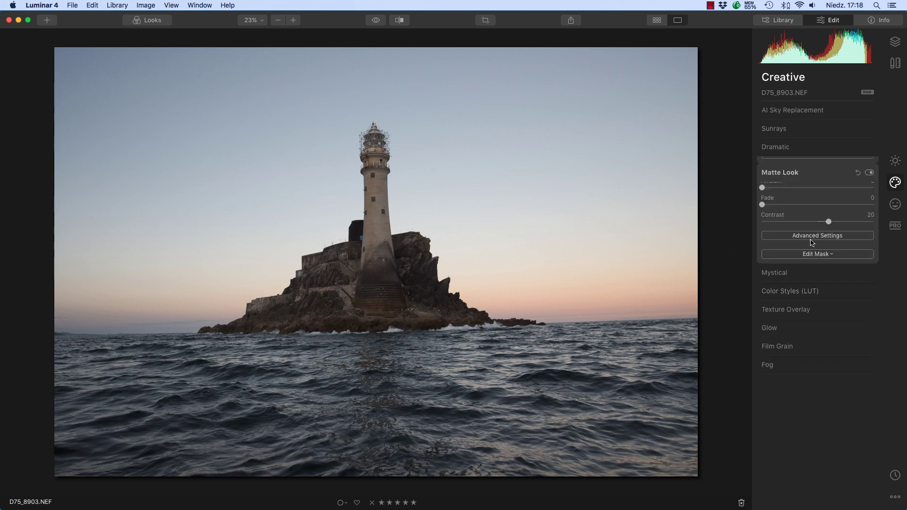
click(810, 276)
click(822, 333)
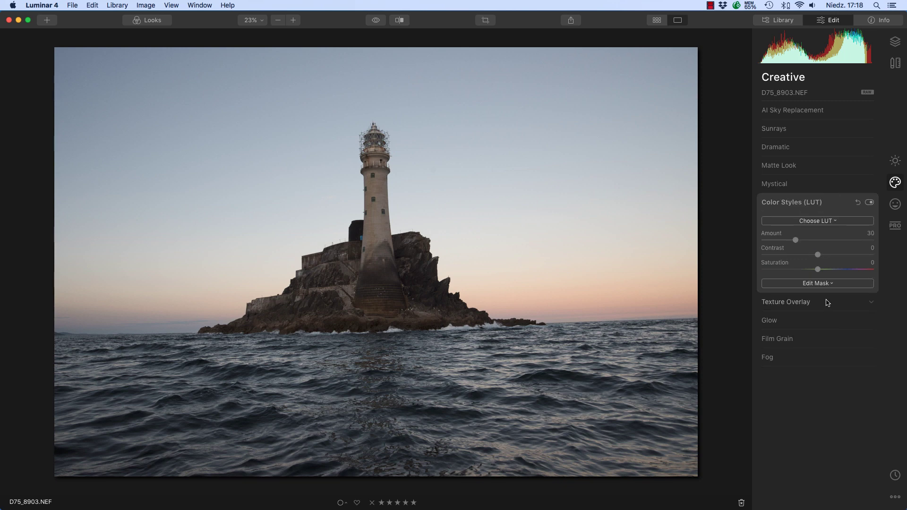
Examine the controls of the remaining Creative filters: Texture Overlay, Glow, Film Grain and Fog
click(827, 302)
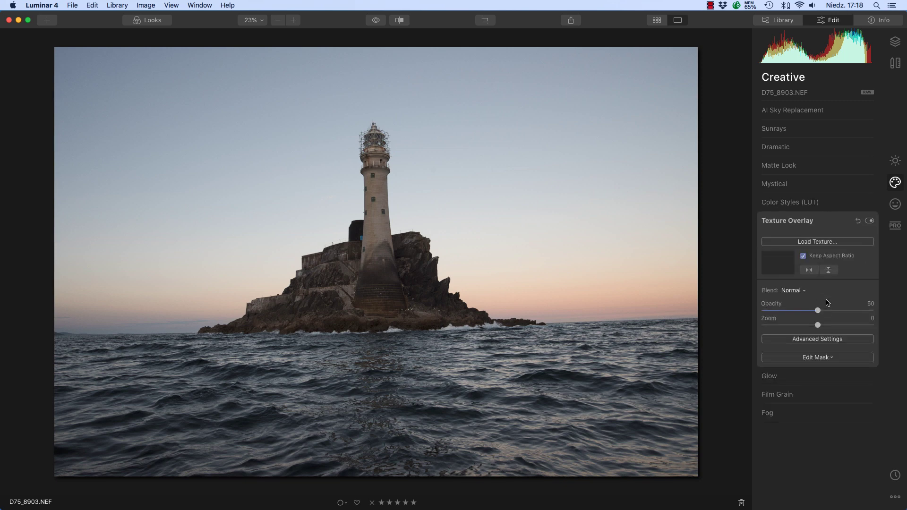
click(809, 376)
click(808, 343)
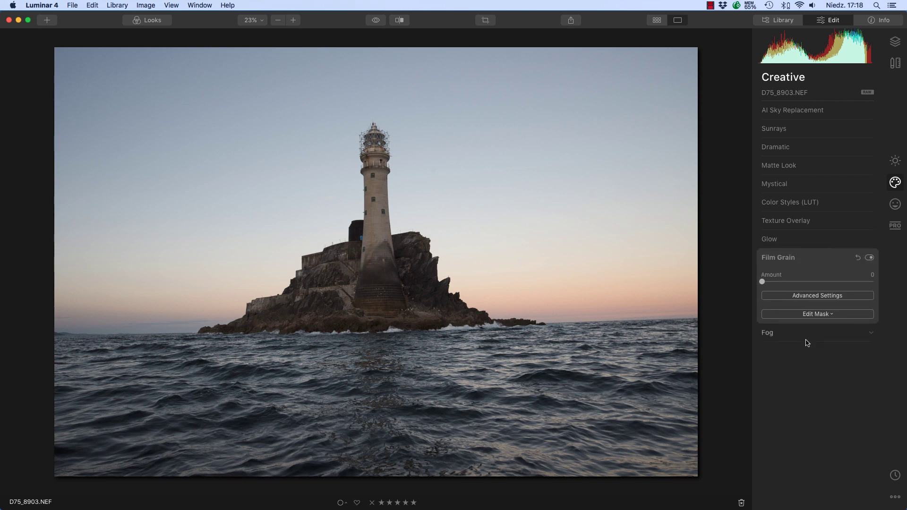
click(795, 333)
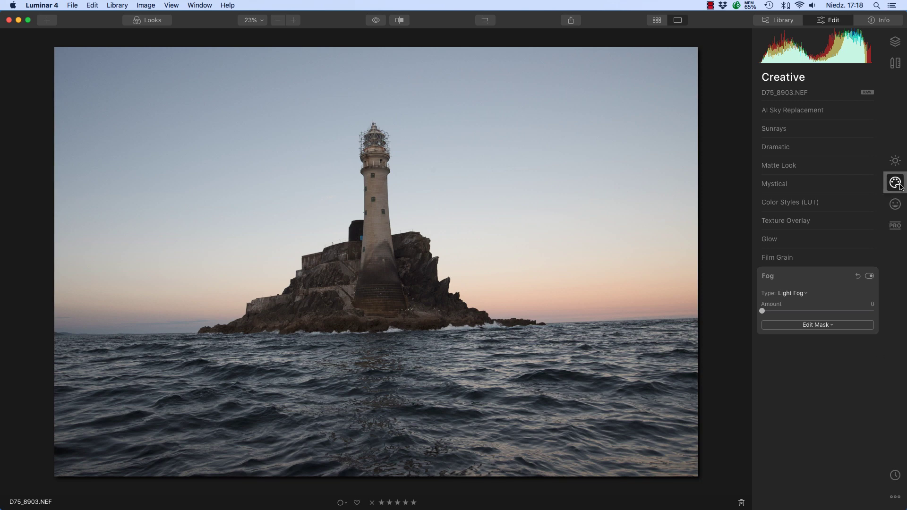
Review the Portrait group's AI Skin Enhancer, Portrait Enhancer, High Key and Orton Effect filters
click(895, 204)
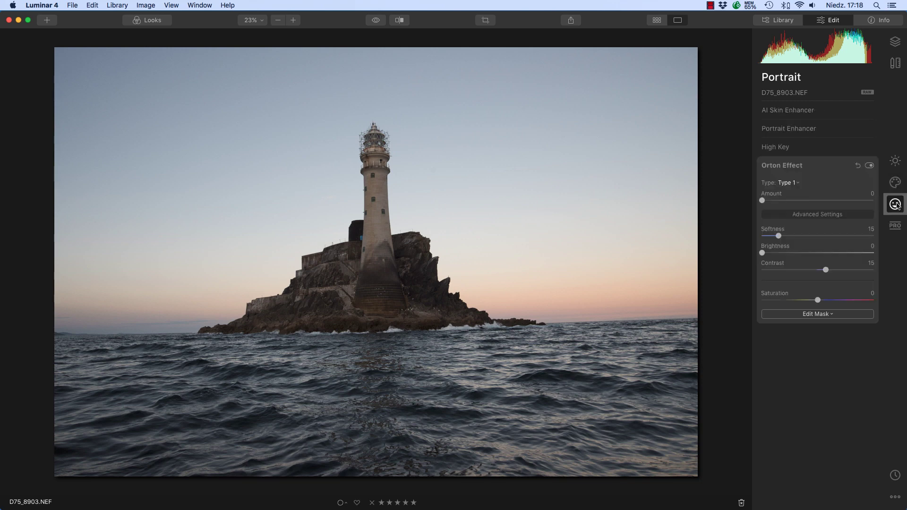
click(806, 111)
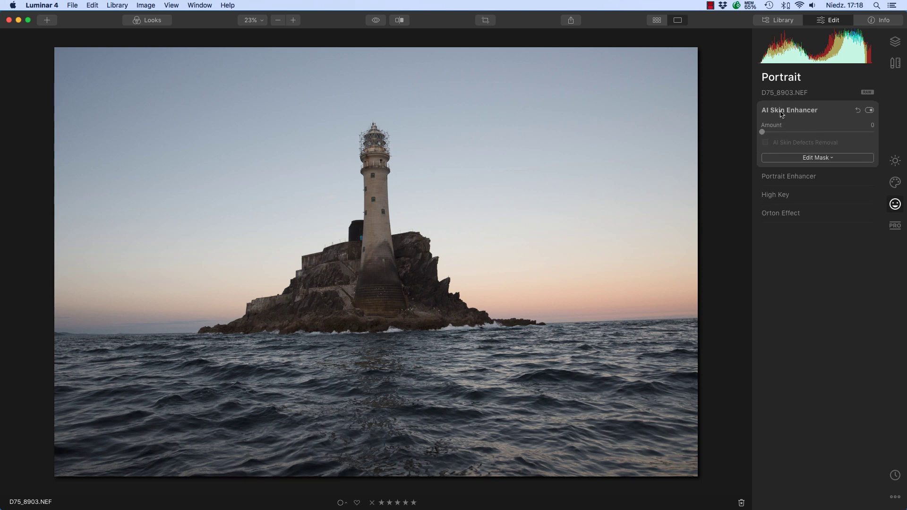
click(786, 178)
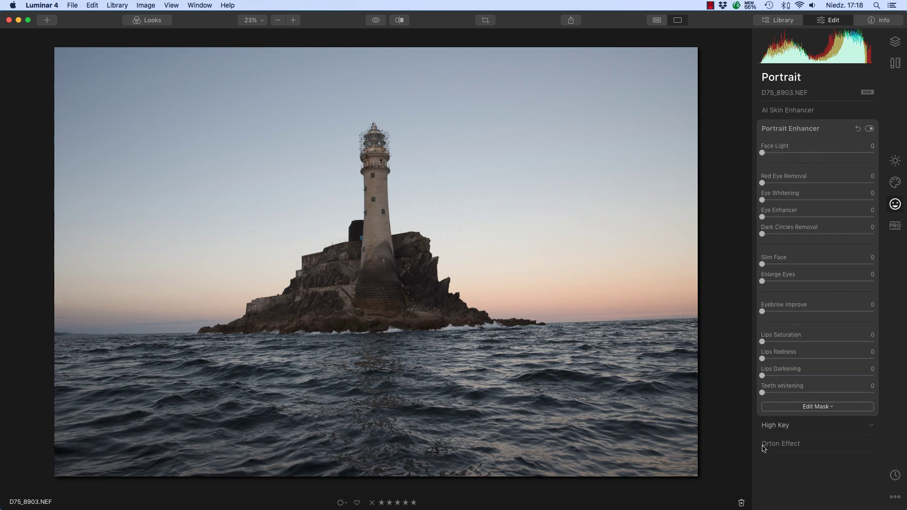
click(783, 424)
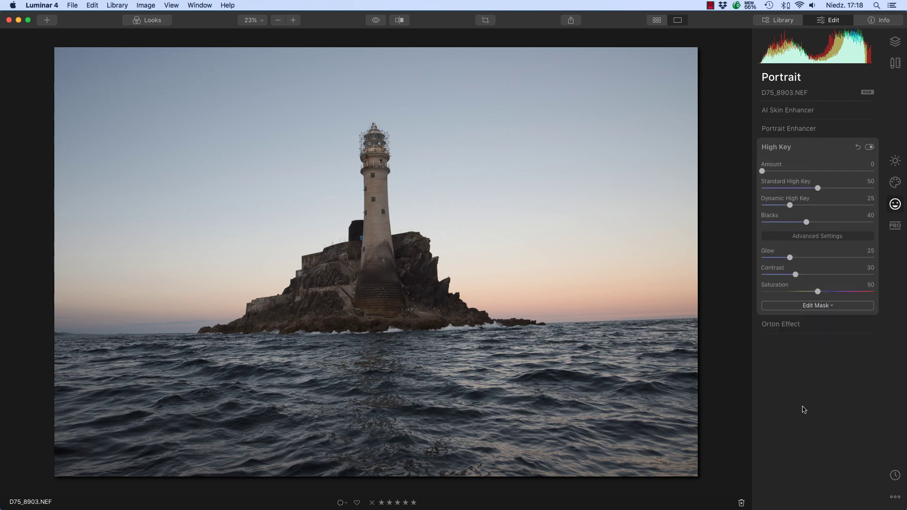
click(779, 325)
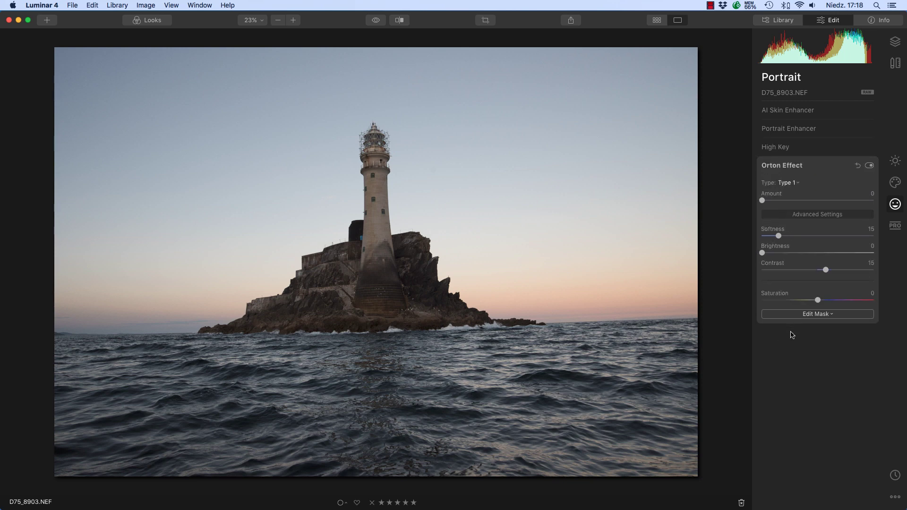
Review the Professional filters Advanced Contrast, Adjustable Gradient, Dodge & Burn, Color Enhancer, Photo Filter and Split Toning
click(899, 226)
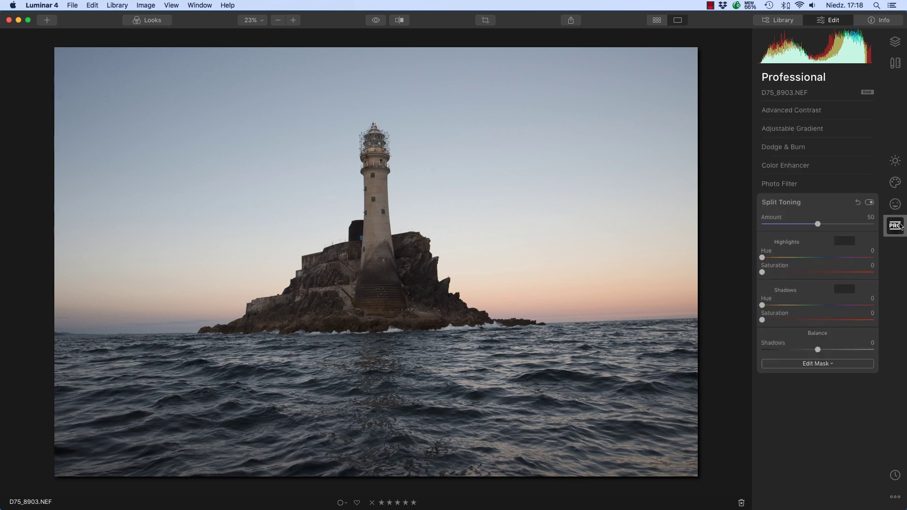
click(843, 114)
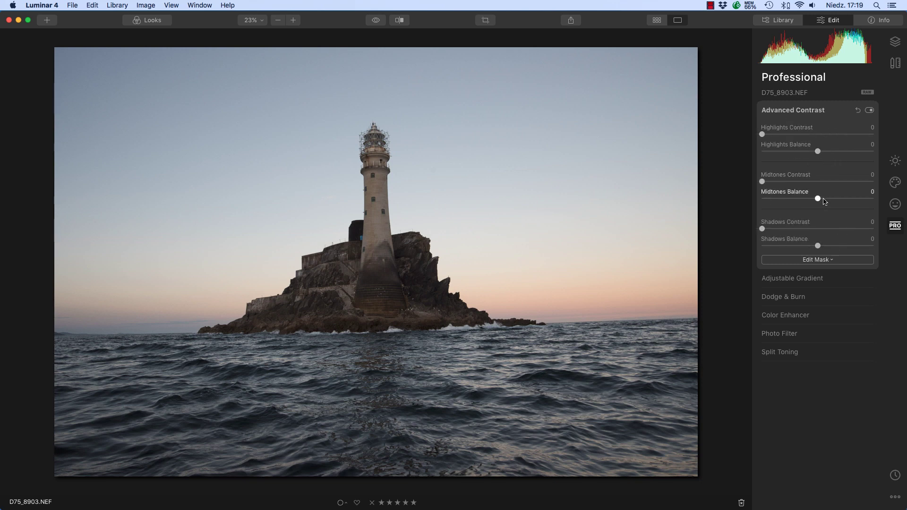
click(797, 279)
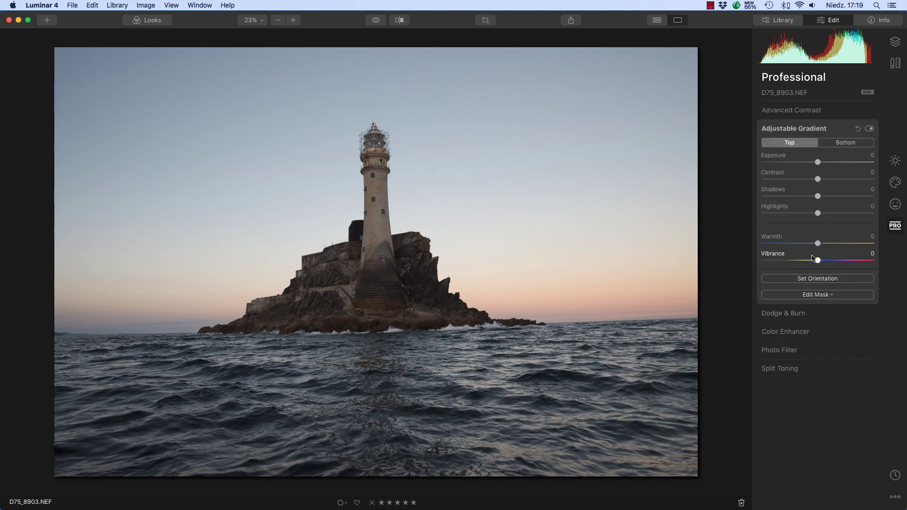
click(786, 314)
click(802, 201)
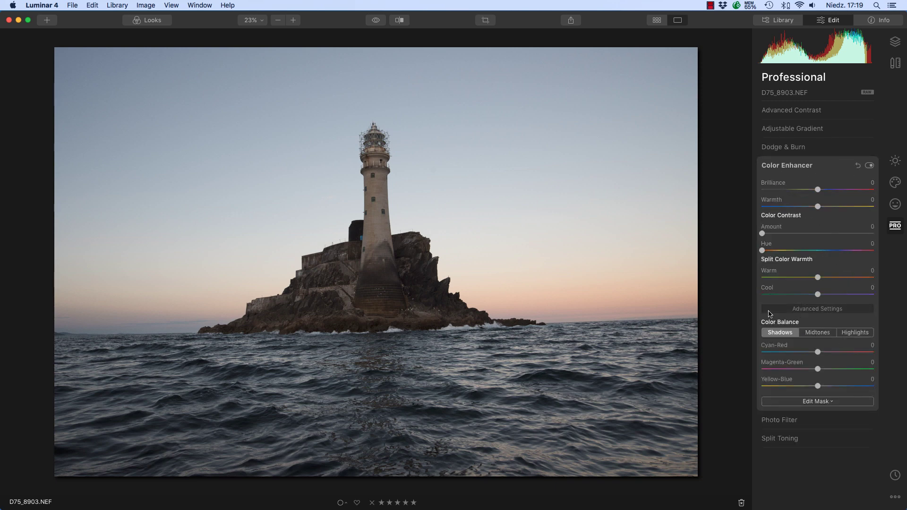
click(820, 311)
click(821, 310)
click(792, 420)
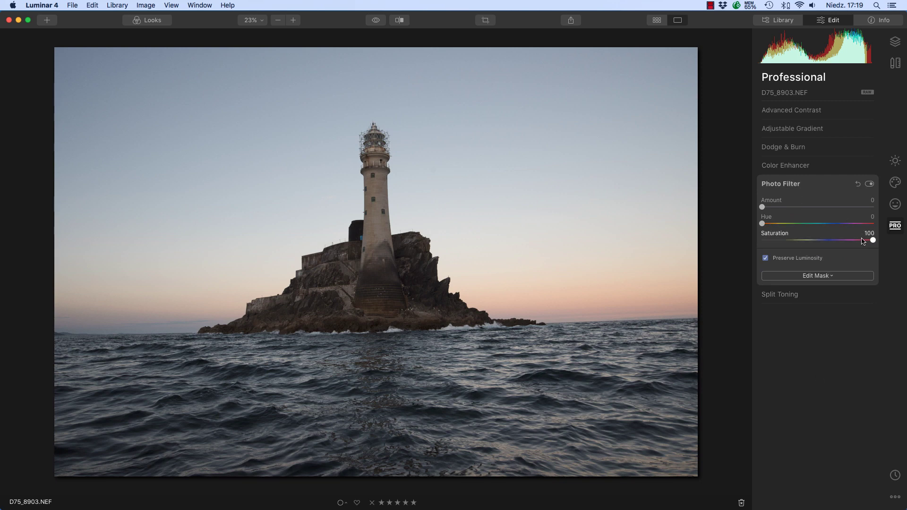
click(780, 295)
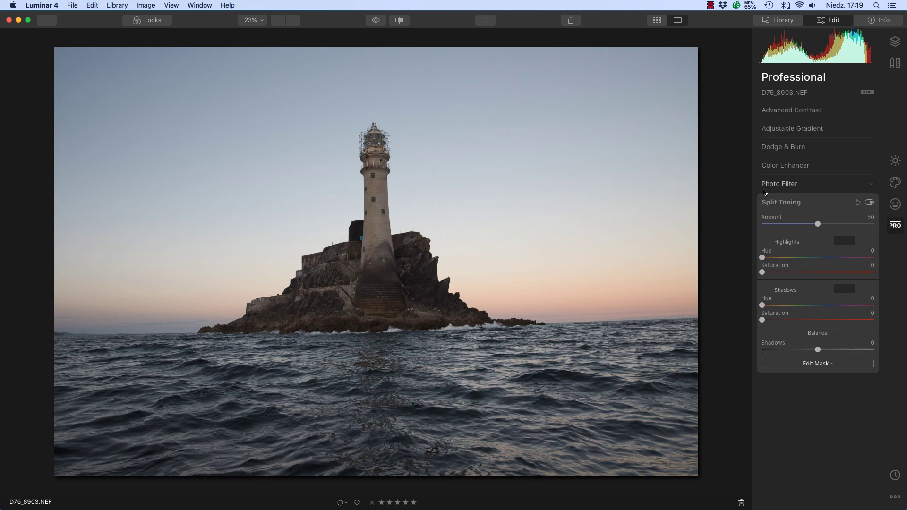
In the Essentials Light filter, set Exposure to 0.36, Shadows to 7, Smart Contrast to 3 and Whites to 9
click(901, 161)
click(798, 116)
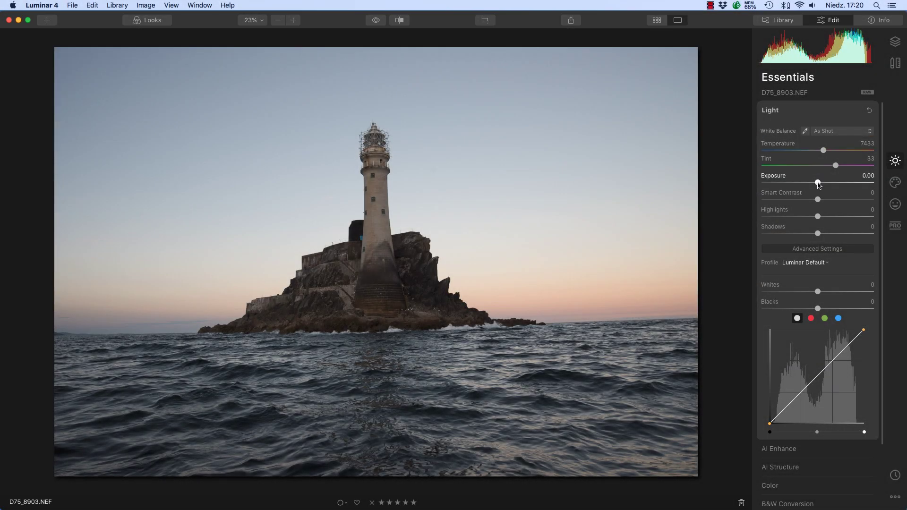
drag(818, 184, 822, 185)
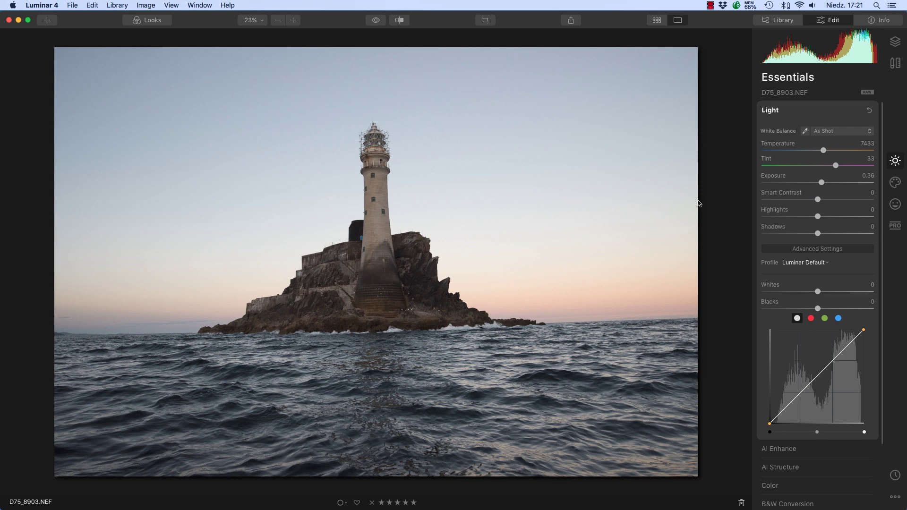
mouse_move(715, 246)
drag(817, 234, 821, 235)
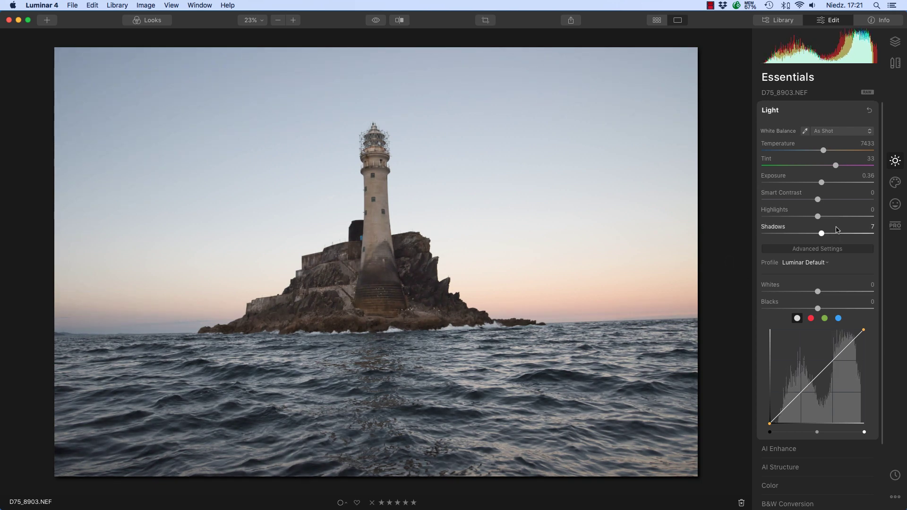
drag(817, 200, 819, 200)
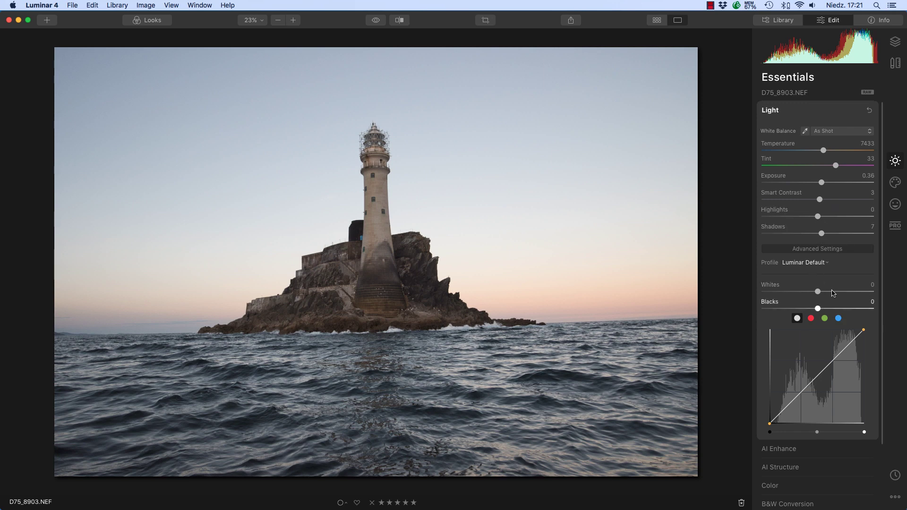
drag(821, 293, 824, 294)
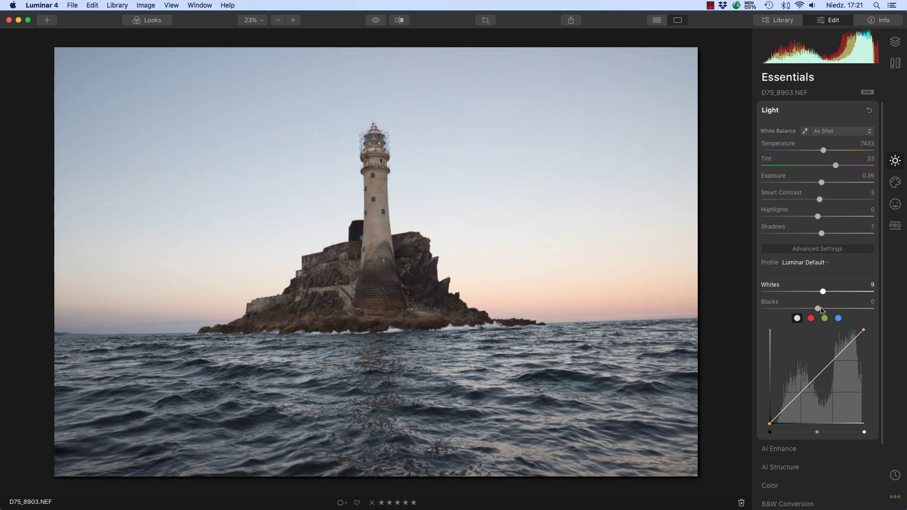
Try AI Accent at 100 in AI Enhance, reduce it to 21, and compare the photo with the filter off and on
click(782, 449)
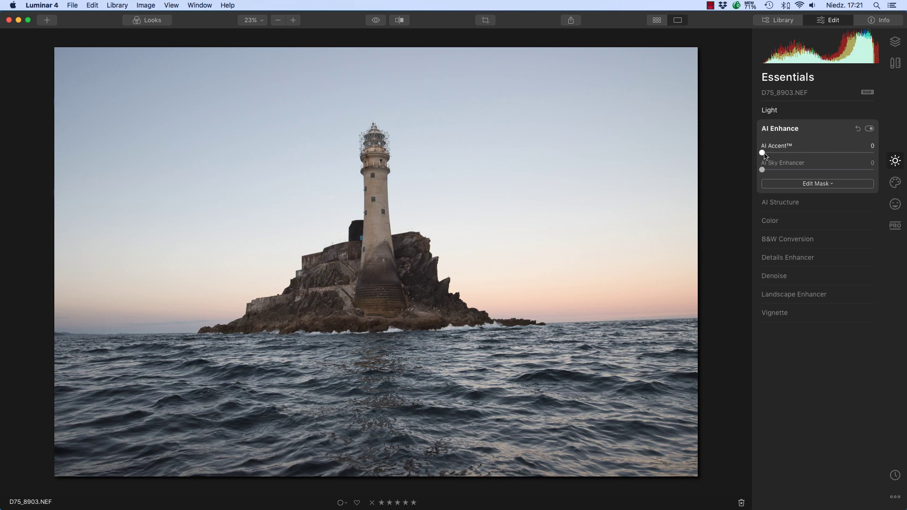
drag(762, 152, 904, 145)
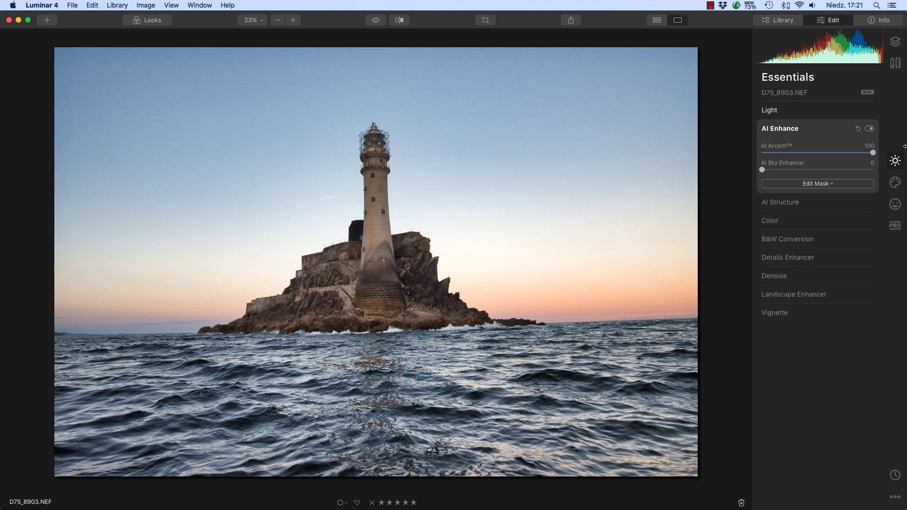
drag(872, 152, 786, 155)
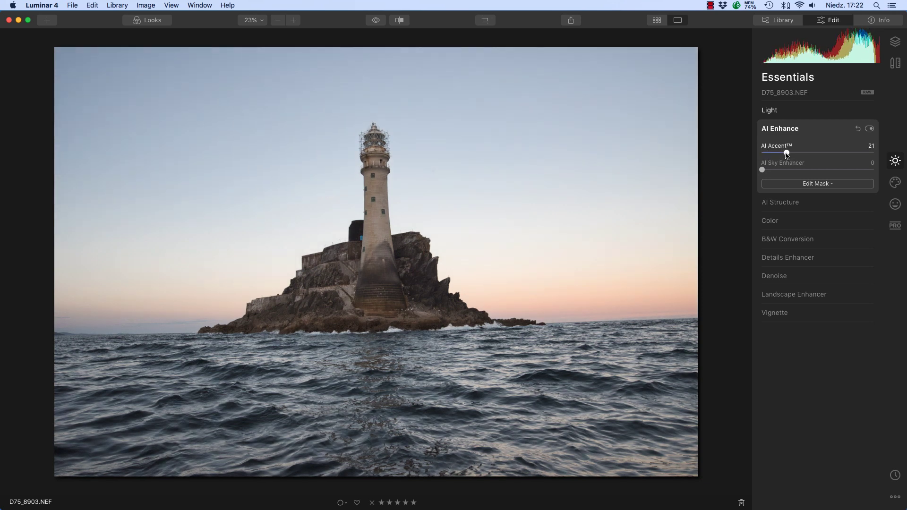
click(870, 129)
click(870, 129)
Test AI Sky Enhancer at its maximum and at zero, and settle on a slight amount
drag(763, 169, 906, 162)
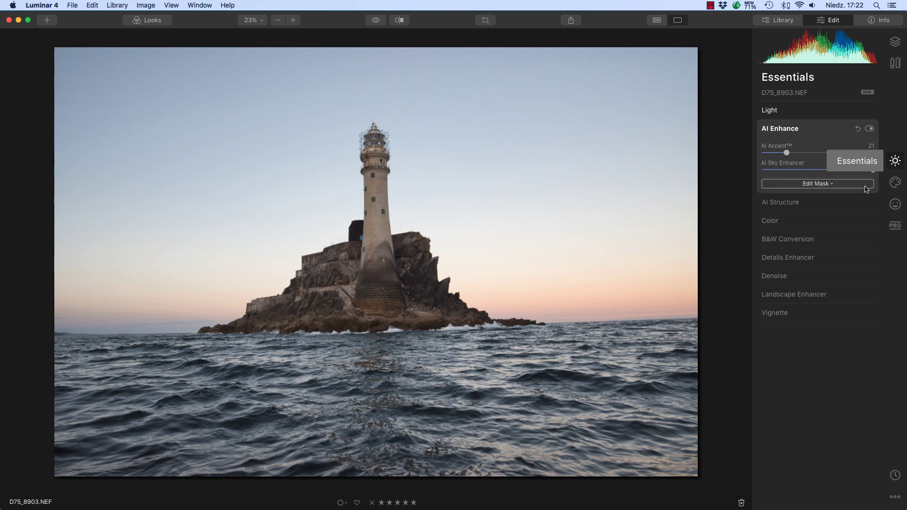
drag(875, 174, 684, 172)
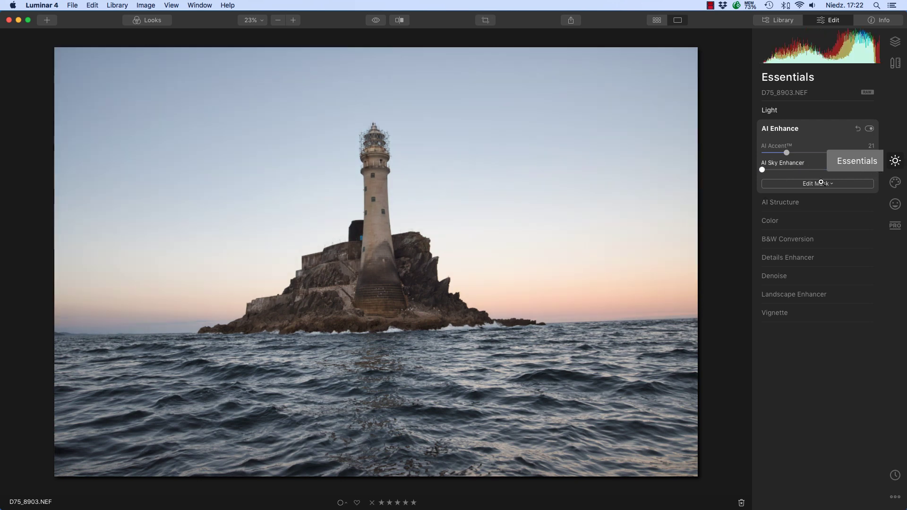
click(772, 170)
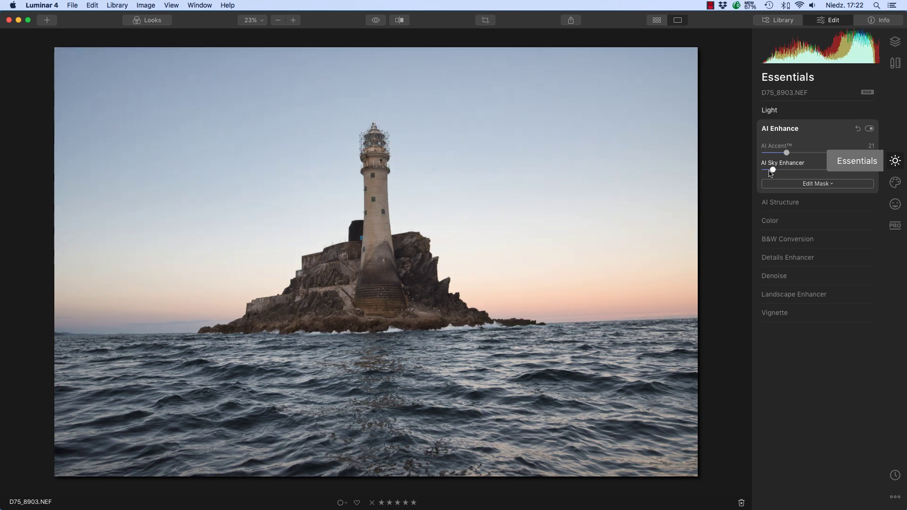
Set AI Structure's Boost to 3, try its Amount at 100, and settle on an Amount of 7
click(813, 208)
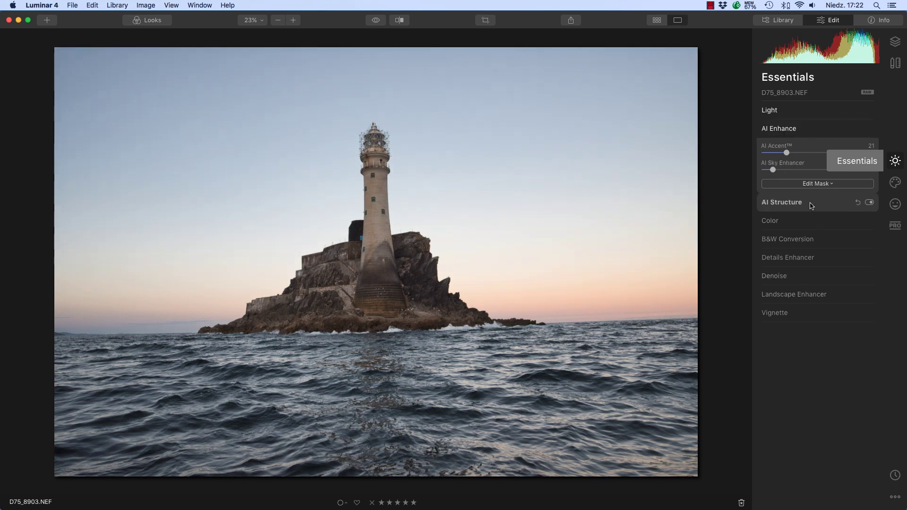
drag(815, 175, 821, 175)
drag(764, 190, 766, 189)
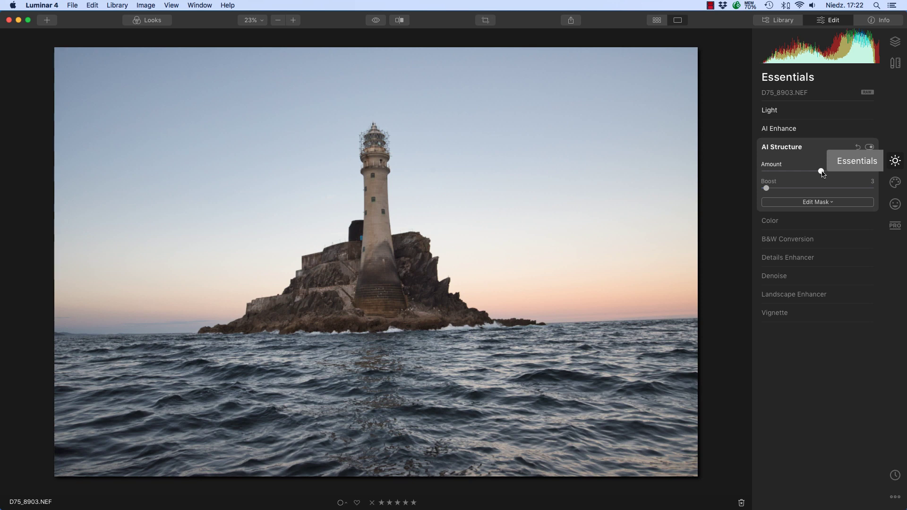
drag(823, 174, 876, 174)
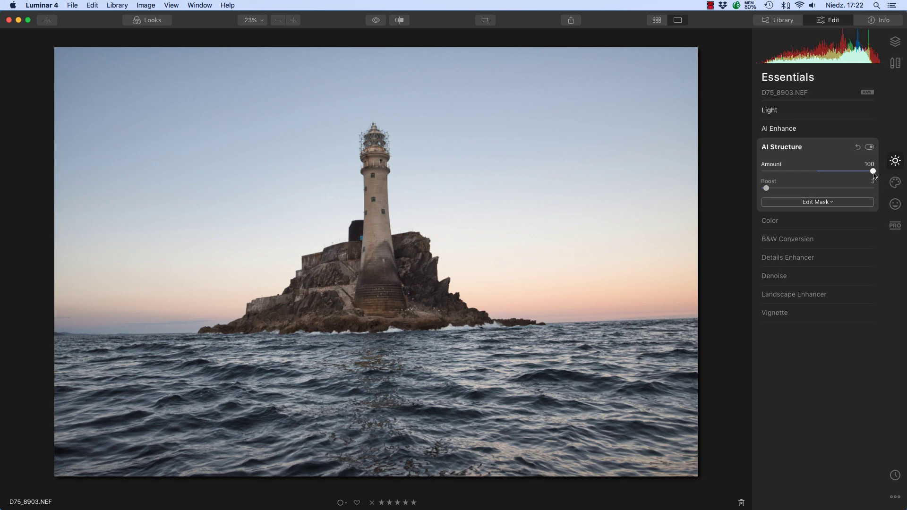
mouse_move(873, 172)
mouse_down()
mouse_move(827, 174)
mouse_move(873, 171)
mouse_up()
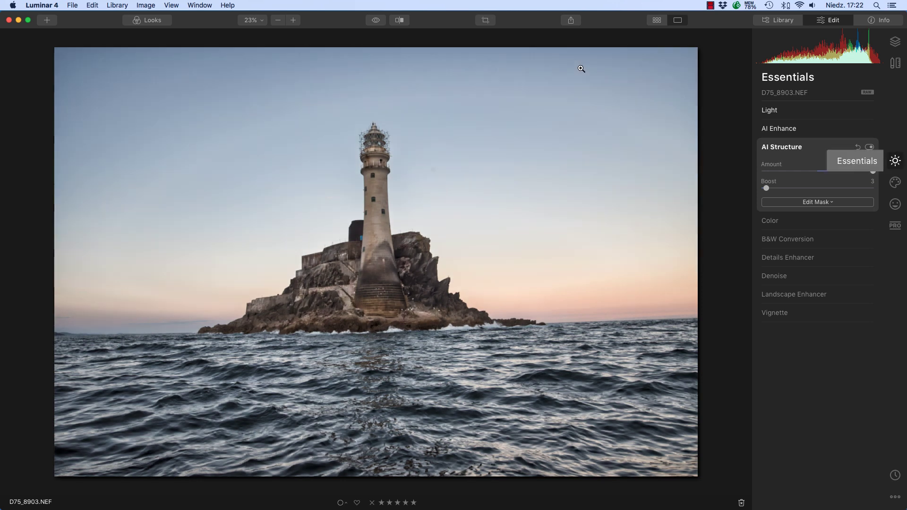
drag(872, 172, 822, 176)
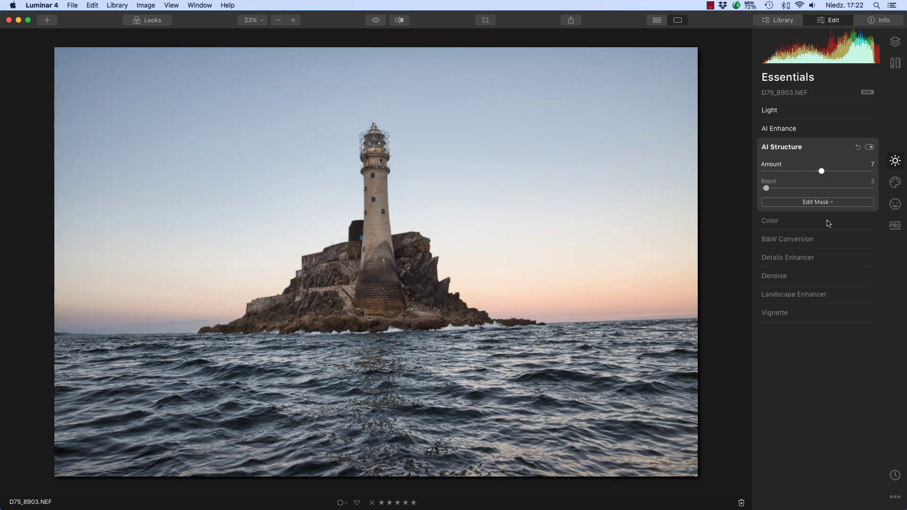
In Landscape Enhancer, set Dehaze to 10, Golden Hour to 16, Foliage Enhancer to 0 and Foliage Hue to -65
click(811, 221)
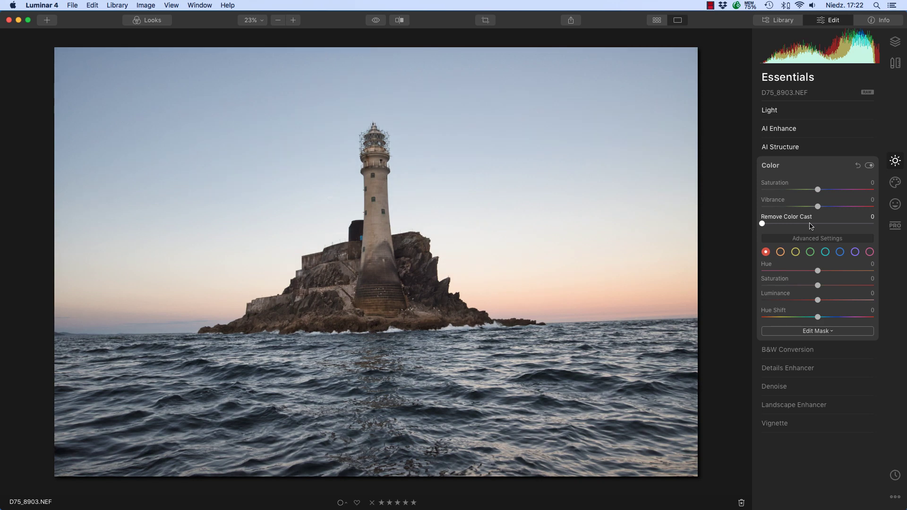
click(790, 409)
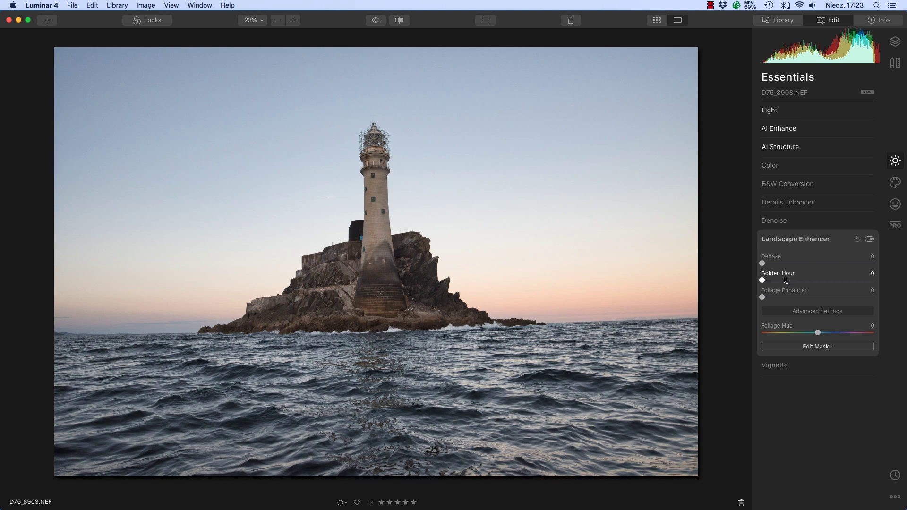
drag(763, 263, 906, 291)
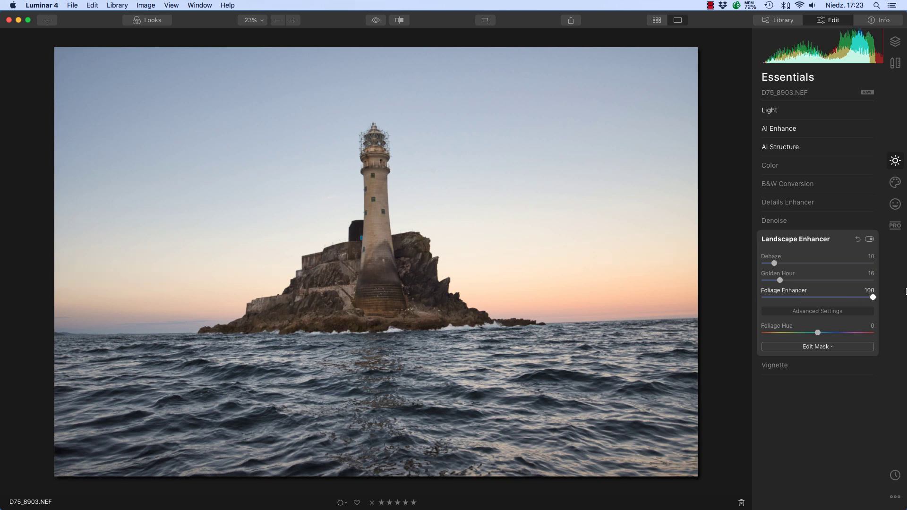
drag(819, 333, 785, 340)
drag(872, 297, 736, 303)
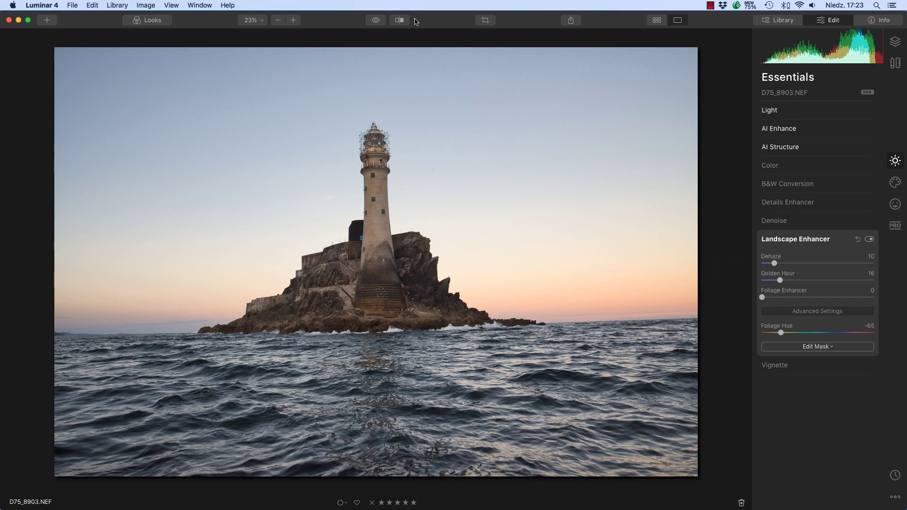
Compare the edited lighthouse photo with its original version
click(377, 23)
click(377, 22)
click(377, 23)
click(376, 23)
Straighten the horizon by rotating the photo 1.40° in the crop tool, shift the image slightly within the frame, and apply the crop
key(Tab)
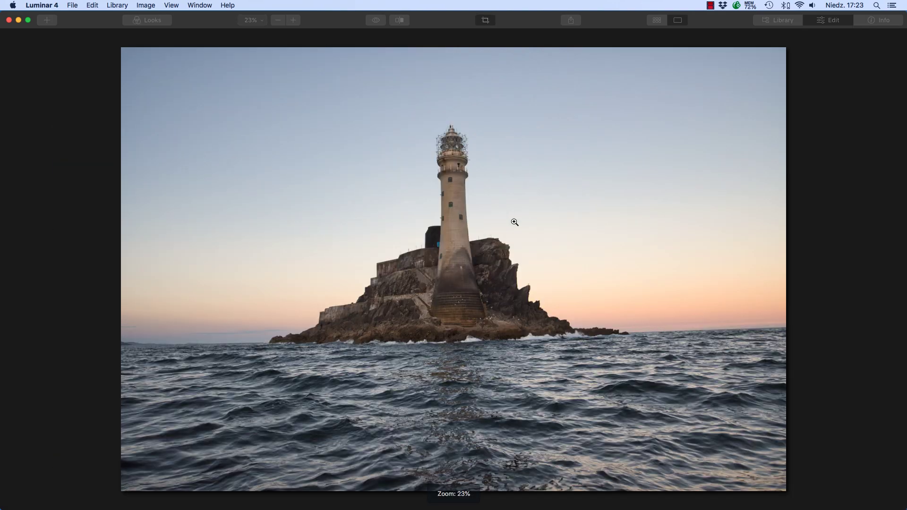
key(c)
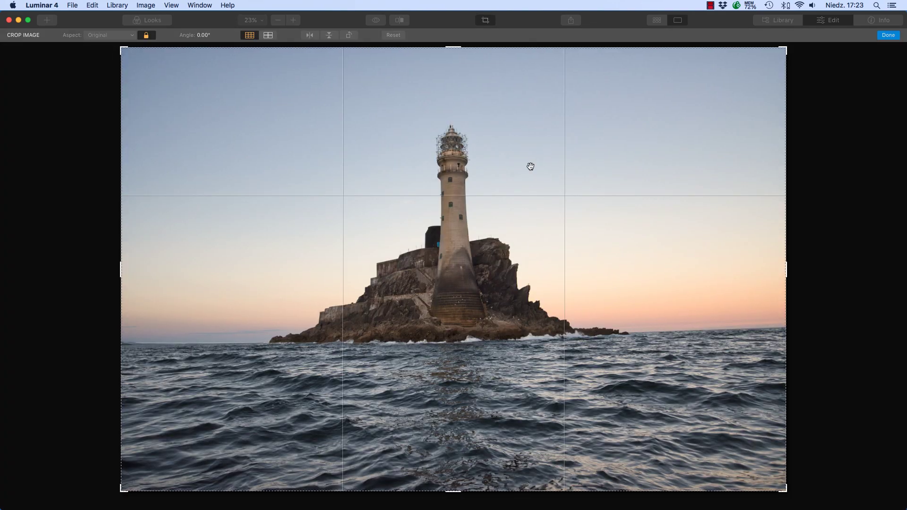
drag(832, 192, 817, 209)
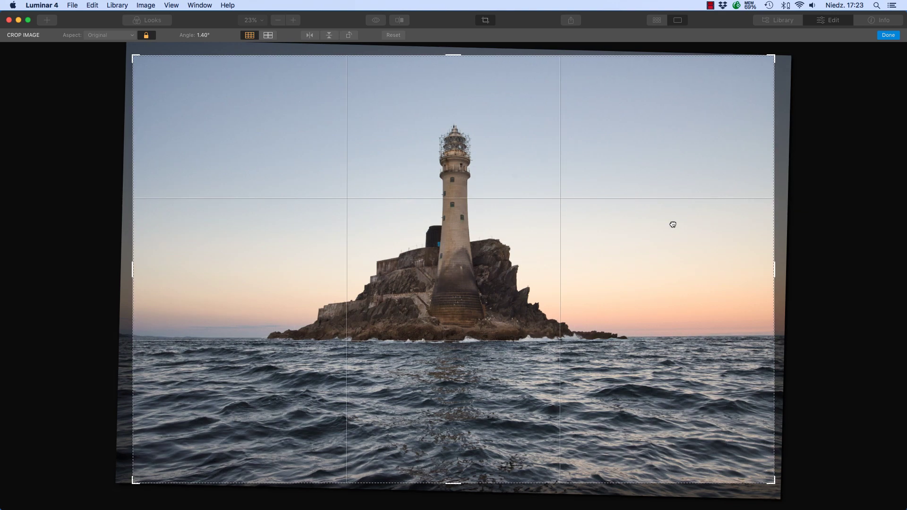
mouse_move(670, 223)
mouse_down()
mouse_move(691, 224)
mouse_move(674, 223)
mouse_up()
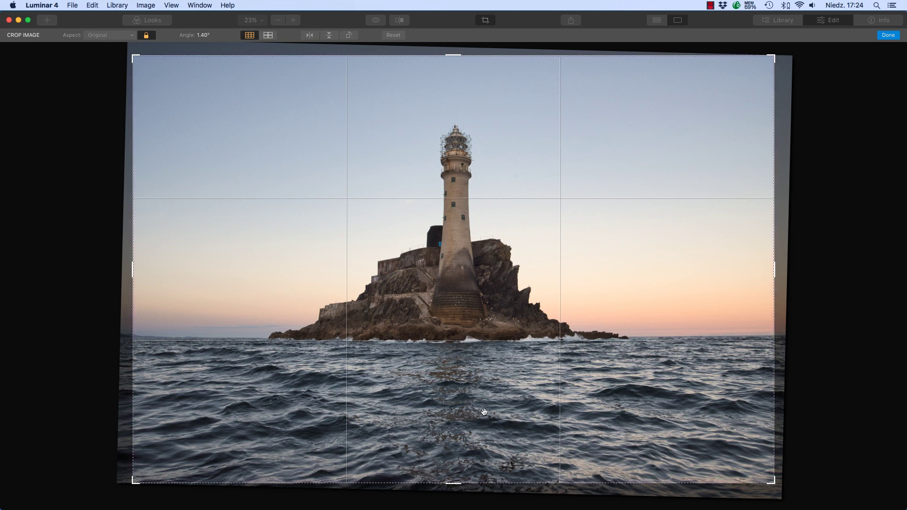
click(894, 35)
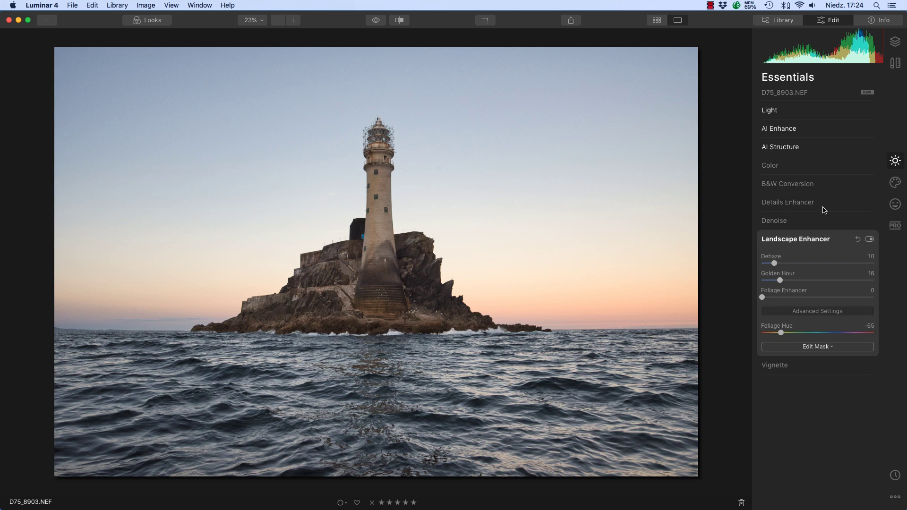
Replace the sky with Blue Sky 4 using the Creative filter AI Sky Replacement
click(899, 187)
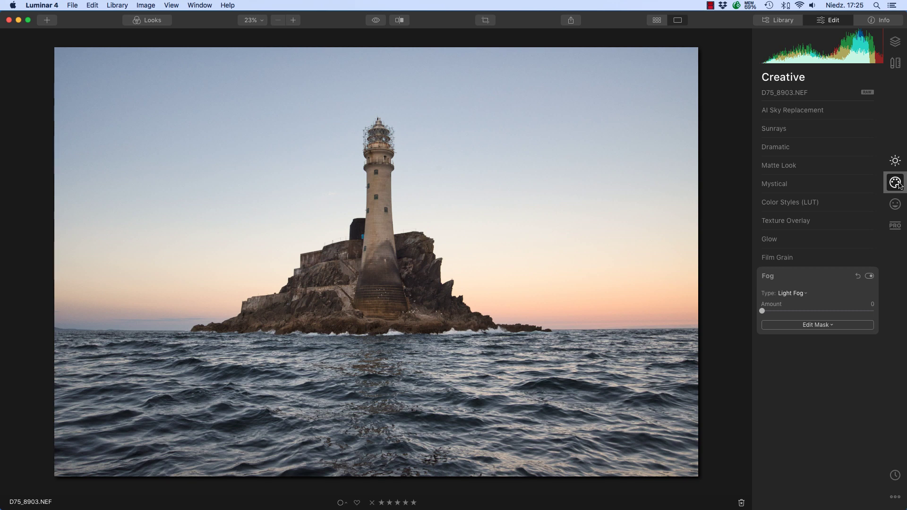
click(823, 111)
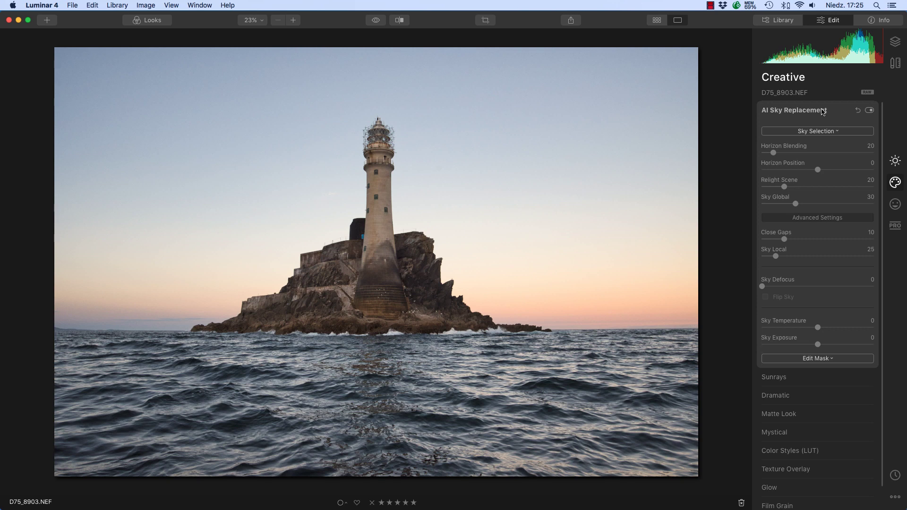
click(813, 135)
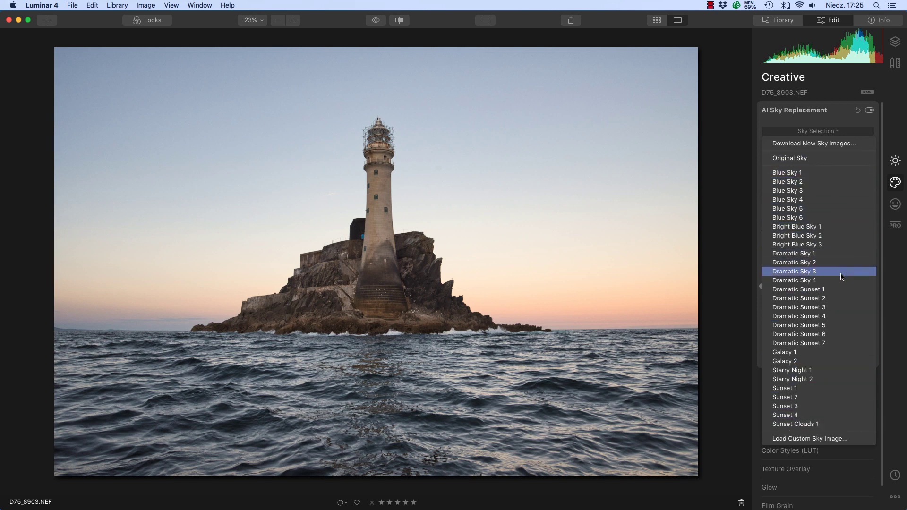
click(832, 199)
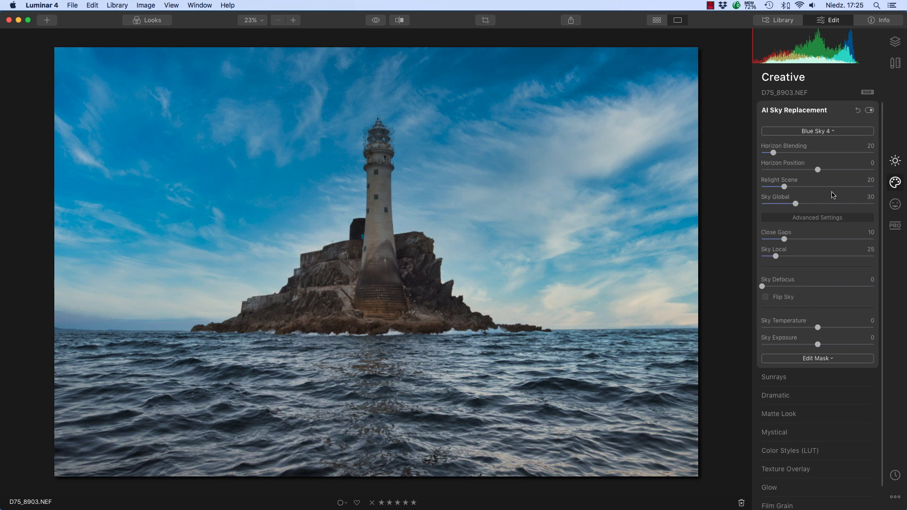
Try Dramatic Sky 2 as the replacement sky and settle on Dramatic Sunset 5
click(829, 132)
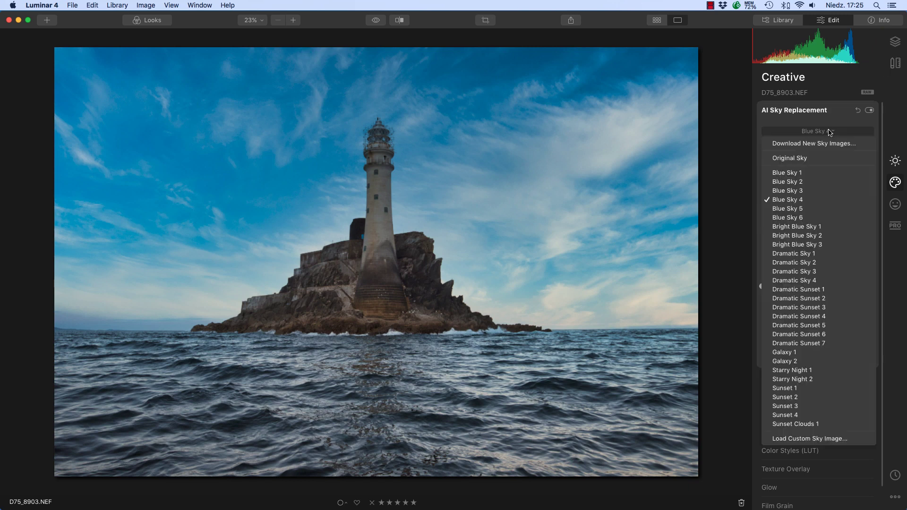
click(824, 264)
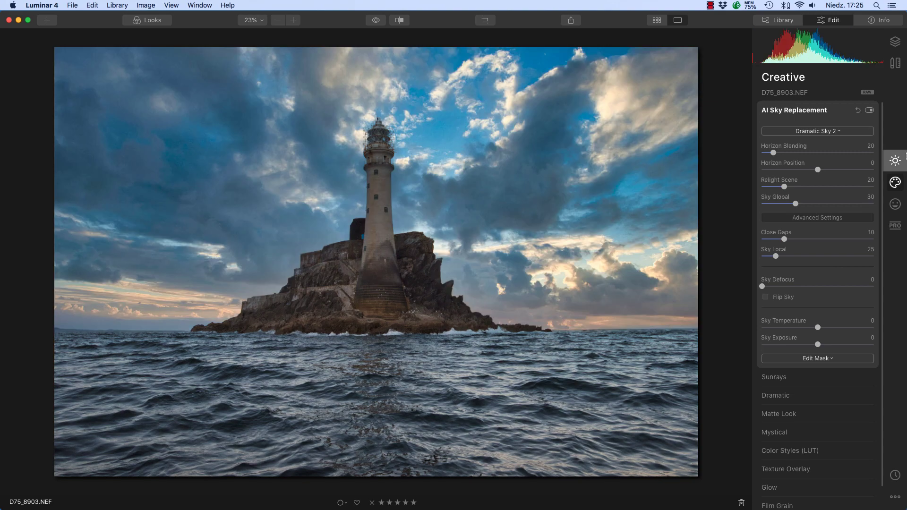
click(824, 132)
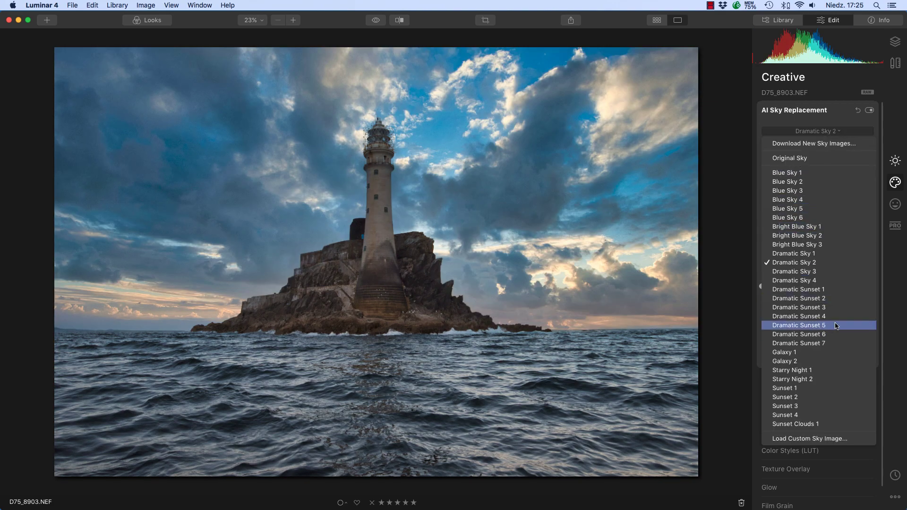
click(814, 326)
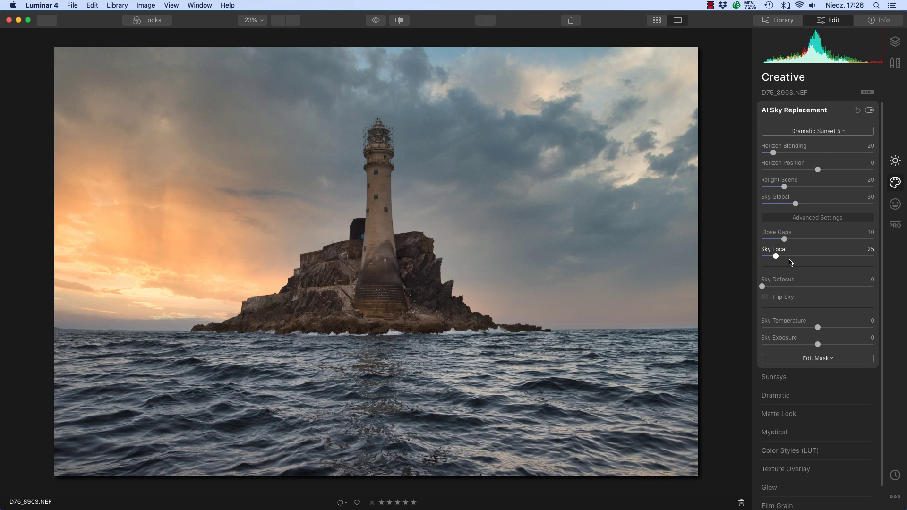
scroll(790, 263, down, 1)
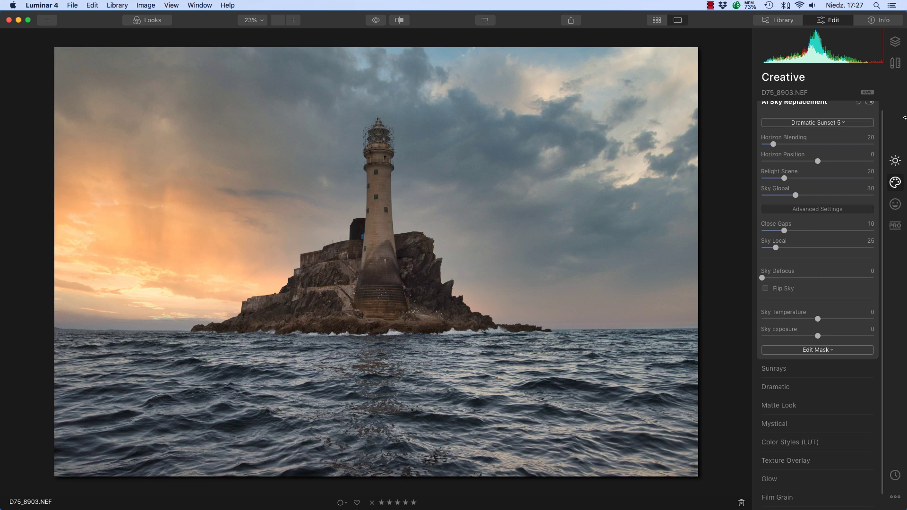
Add a gradient mask to the Professional filter Split Toning, drawn from the water at the photo's lower left up to the horizon
click(900, 227)
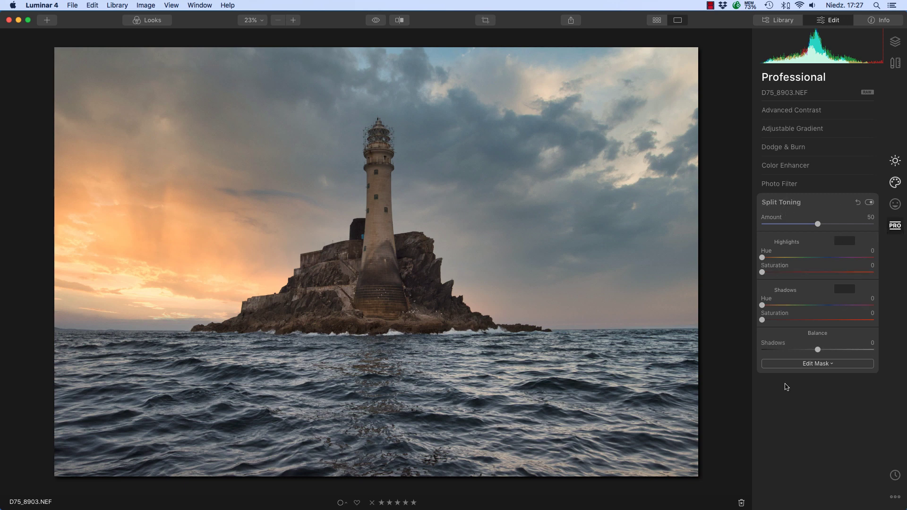
click(829, 367)
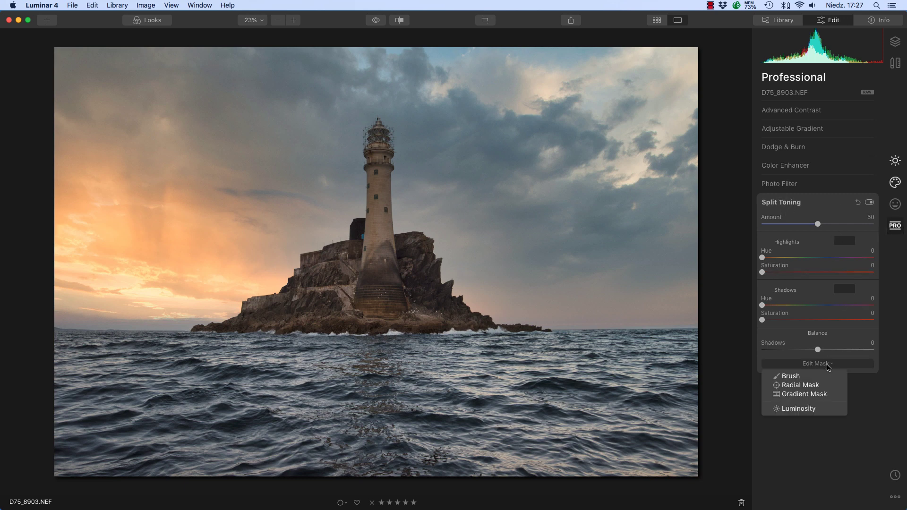
click(819, 395)
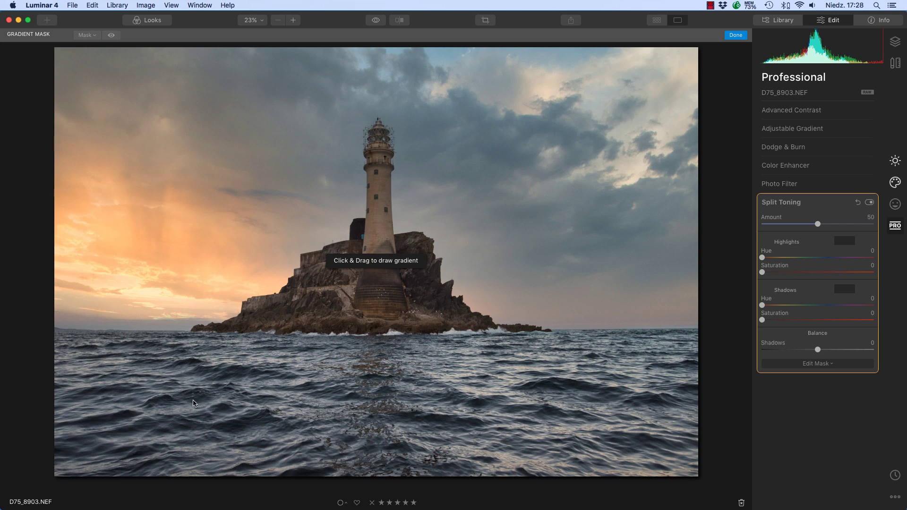
mouse_move(203, 397)
mouse_down()
mouse_move(216, 344)
mouse_move(235, 321)
mouse_move(226, 313)
mouse_up()
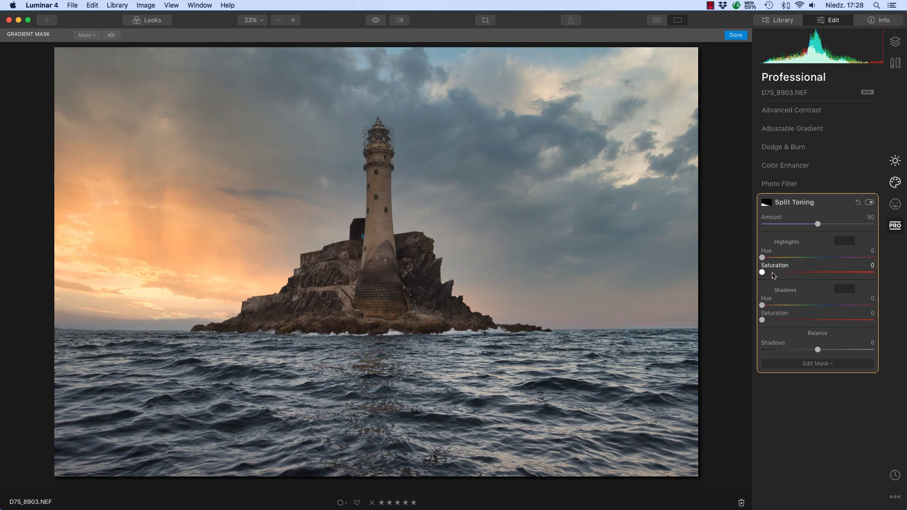
Tint the Split Toning highlights orange with Hue 28 and Saturation 64
click(836, 272)
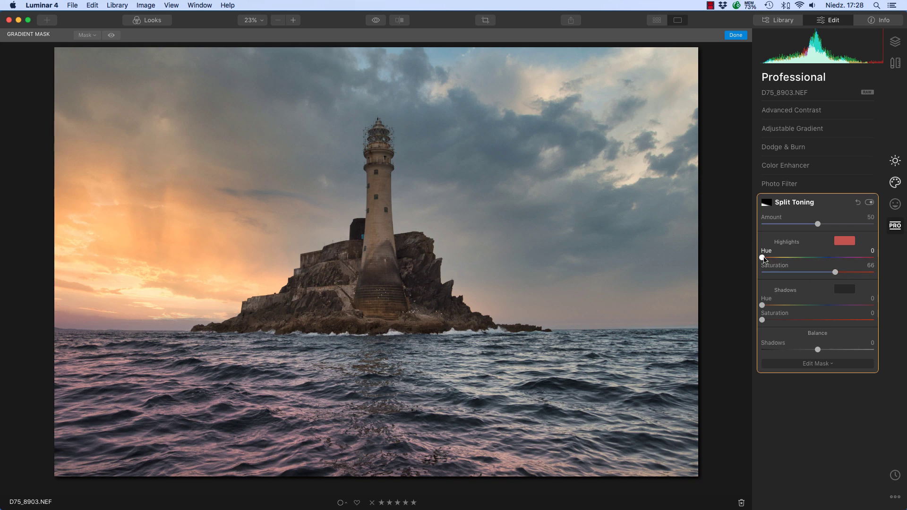
drag(762, 257, 770, 260)
drag(770, 260, 772, 260)
drag(835, 272, 848, 275)
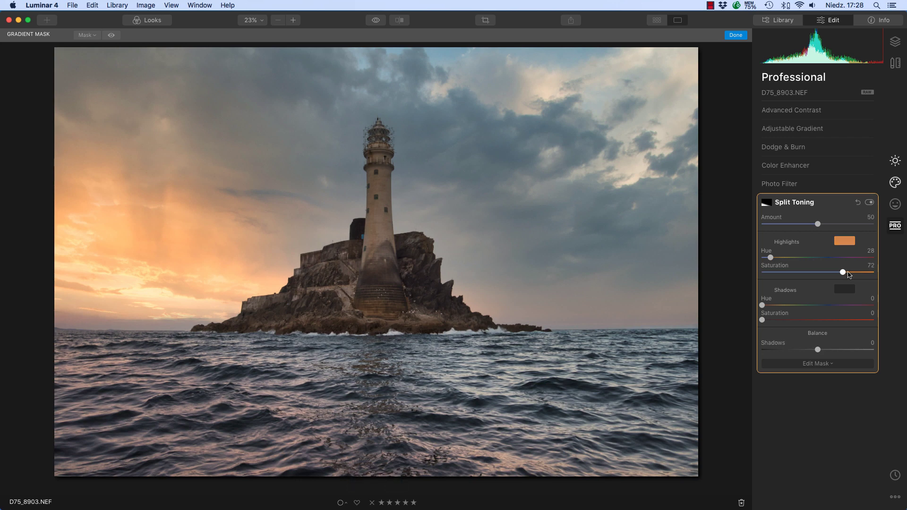
drag(850, 273, 871, 274)
drag(871, 272, 830, 274)
Tone the Split Toning shadows with Hue 41 and Saturation 20
drag(762, 319, 903, 324)
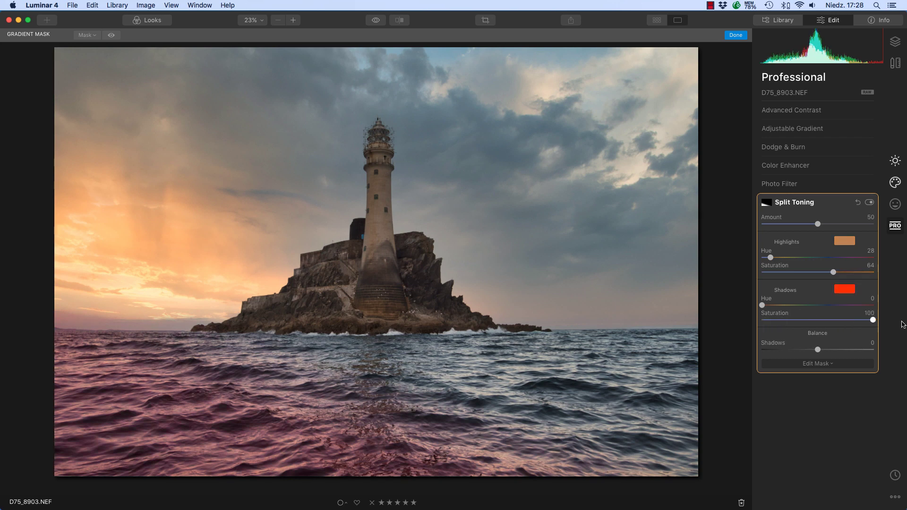
click(775, 306)
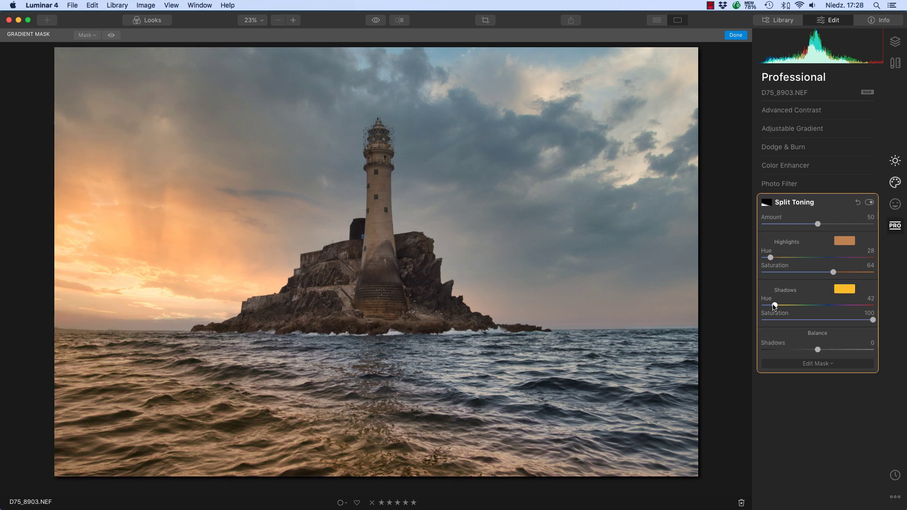
drag(774, 305, 774, 305)
drag(872, 320, 785, 323)
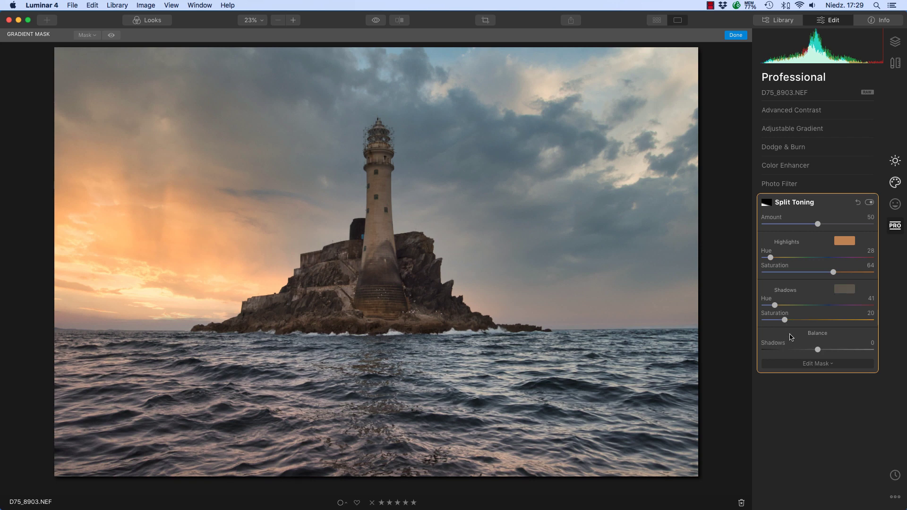
Raise the Split Toning Shadows Saturation to 24 while comparing the filter on and off, and finish the gradient mask
click(870, 202)
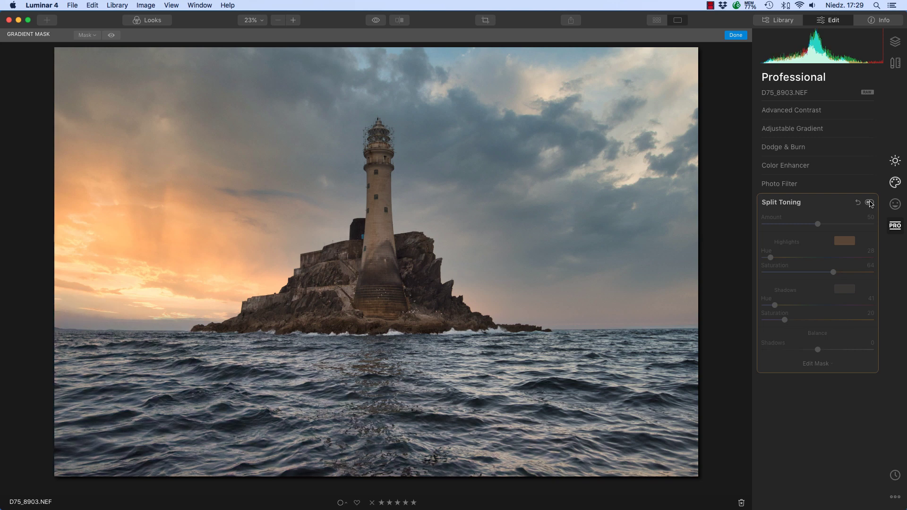
click(869, 202)
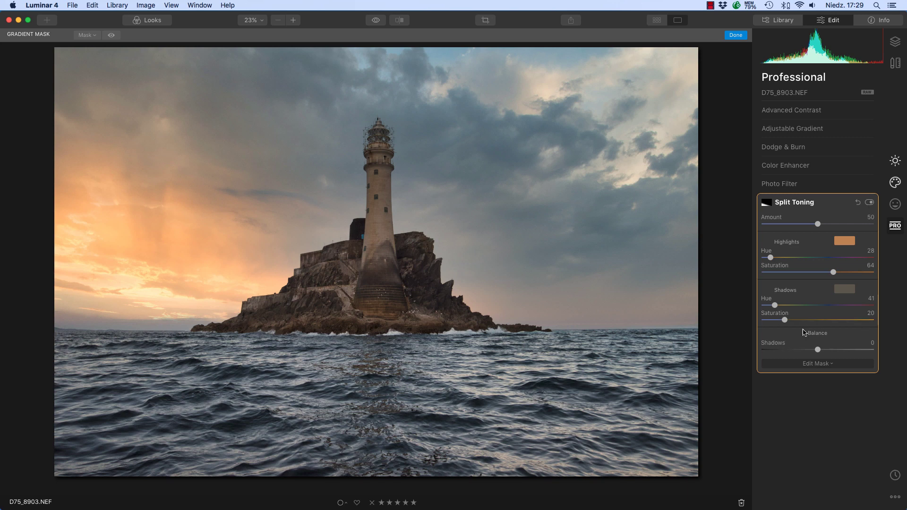
drag(787, 322, 792, 322)
click(870, 203)
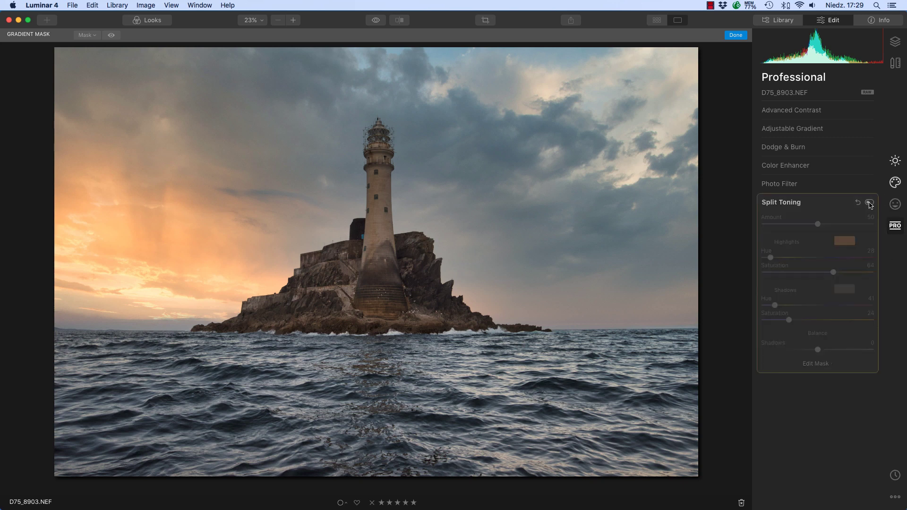
click(870, 204)
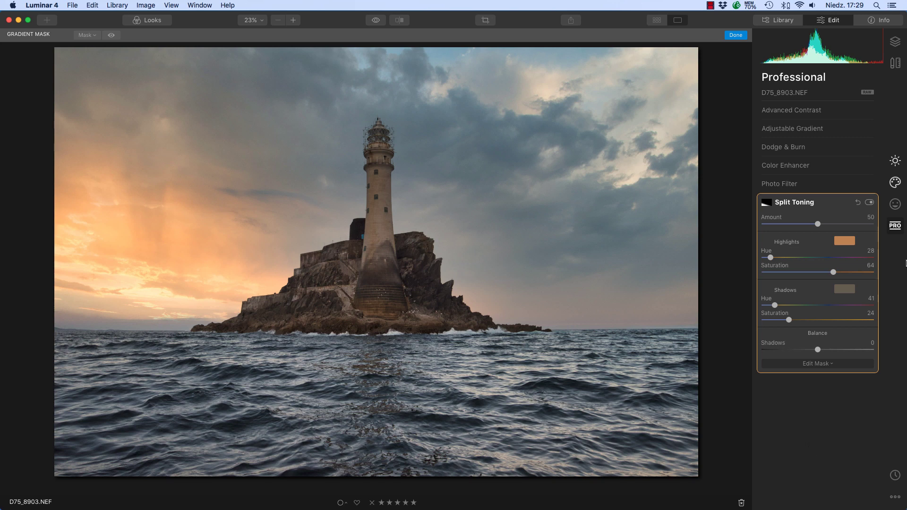
click(734, 36)
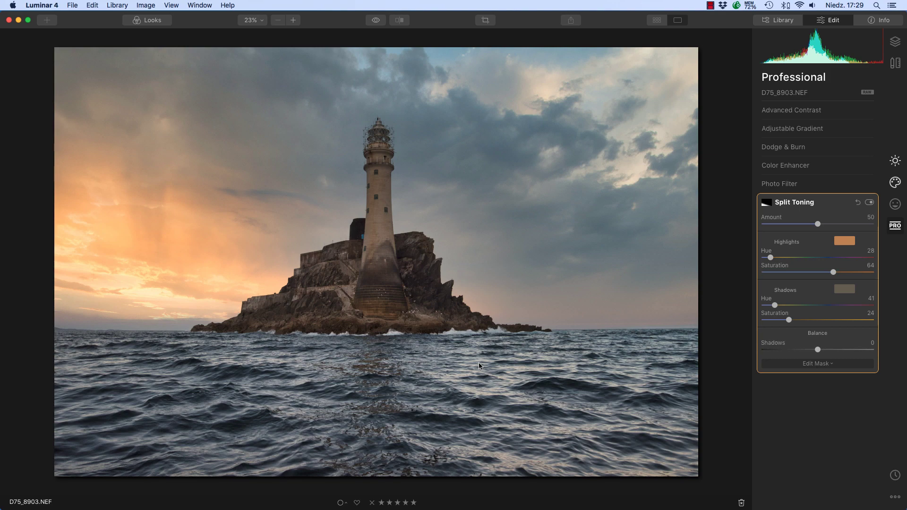
key(super+0)
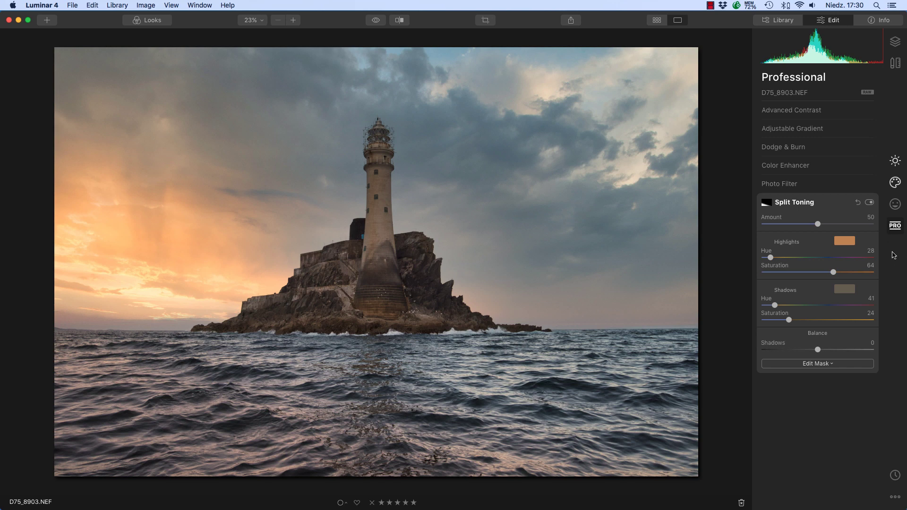
Apply the Portrait filter Orton Effect as Type 2 with Amount at about 10
click(895, 183)
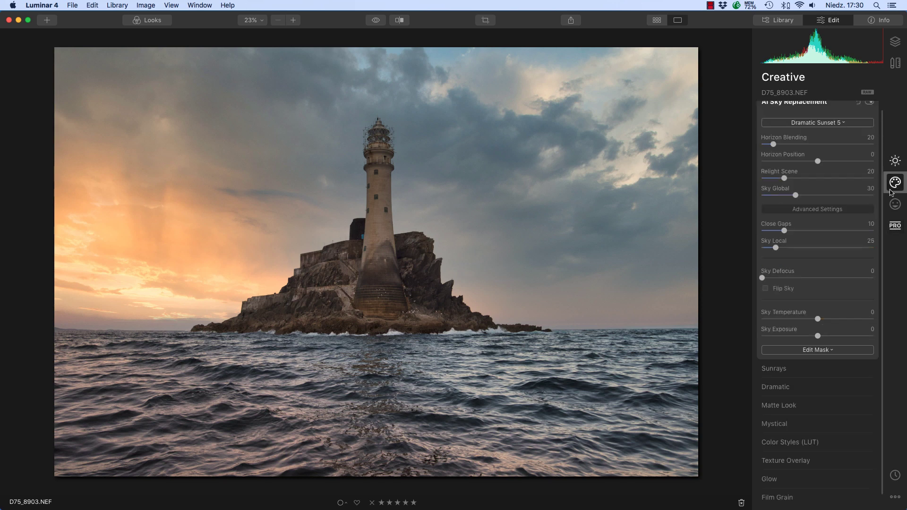
scroll(832, 390, down, 2)
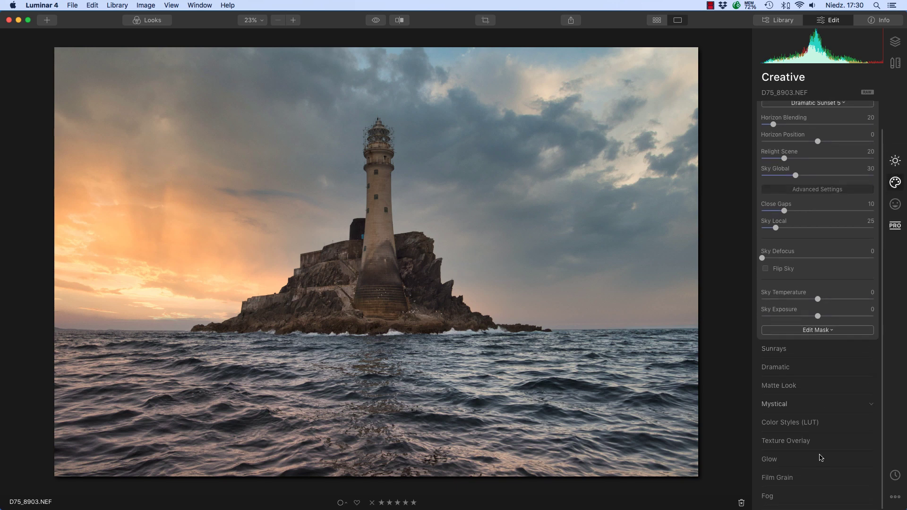
click(896, 205)
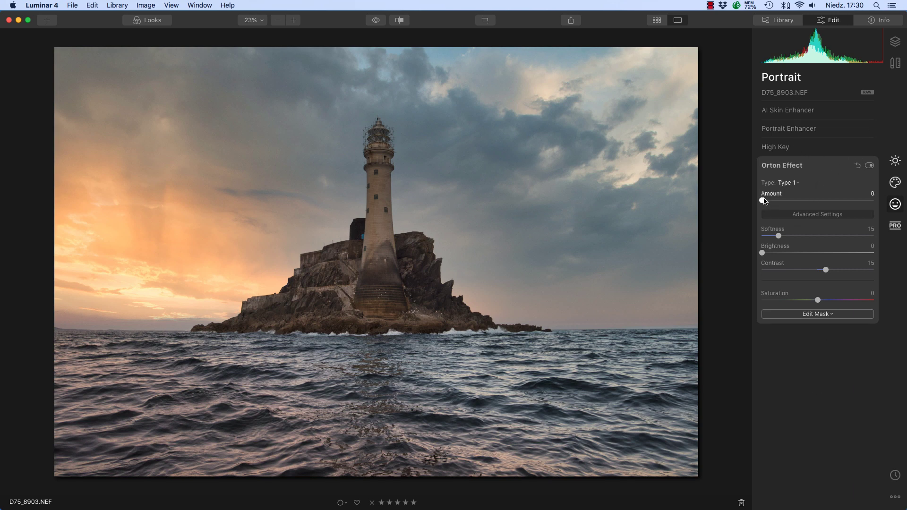
drag(764, 202, 818, 203)
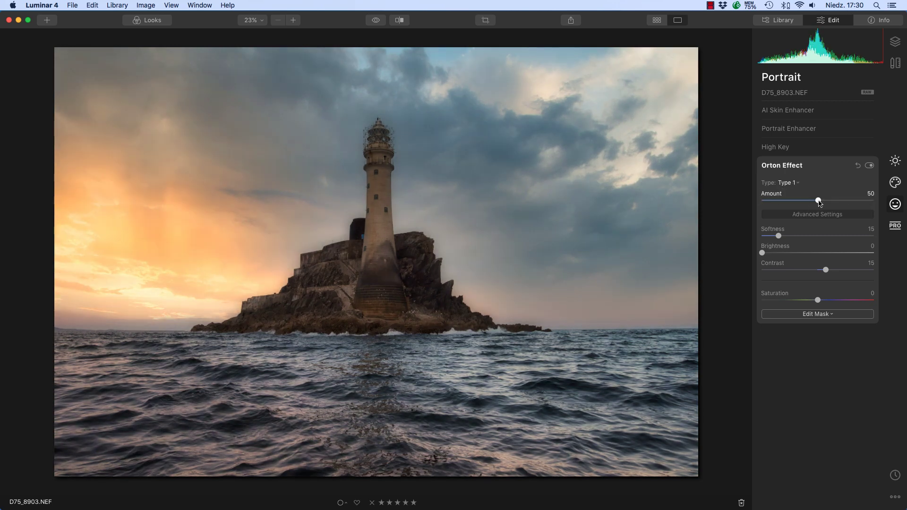
click(795, 183)
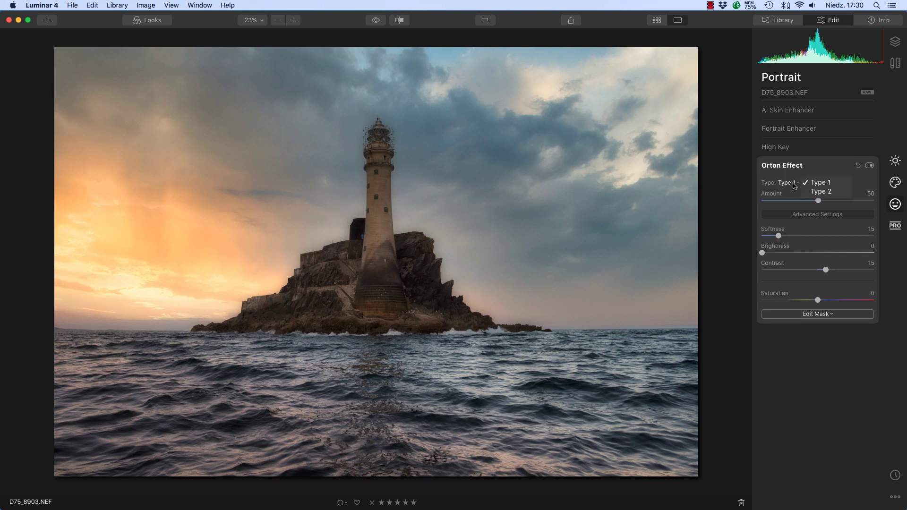
click(844, 194)
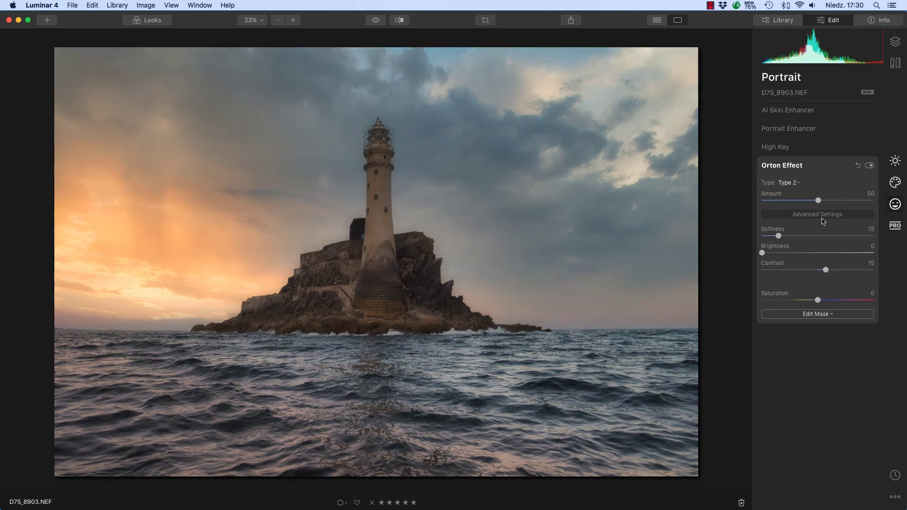
drag(818, 202, 776, 203)
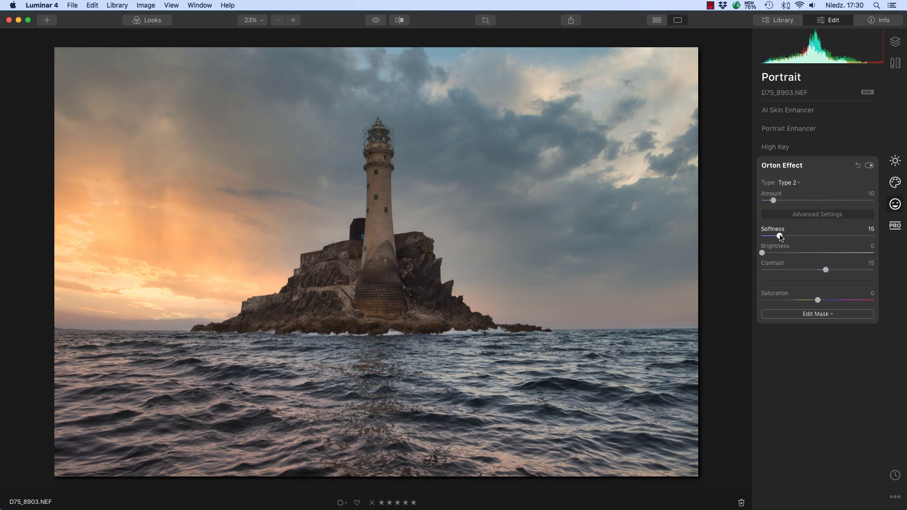
drag(773, 201, 776, 201)
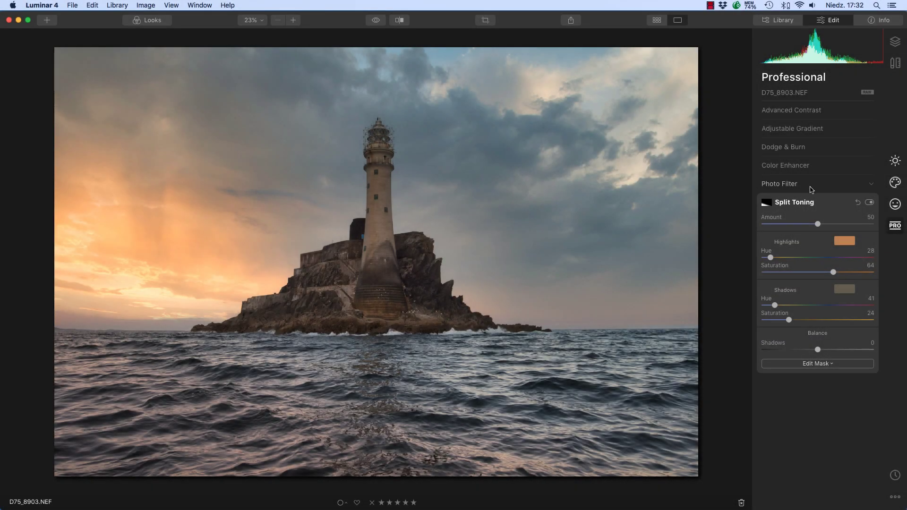
In the Professional filter Color Enhancer, set Split Color Warmth to Warm 5 and Cool -4, and the Shadows Yellow-Blue balance to 5
click(827, 162)
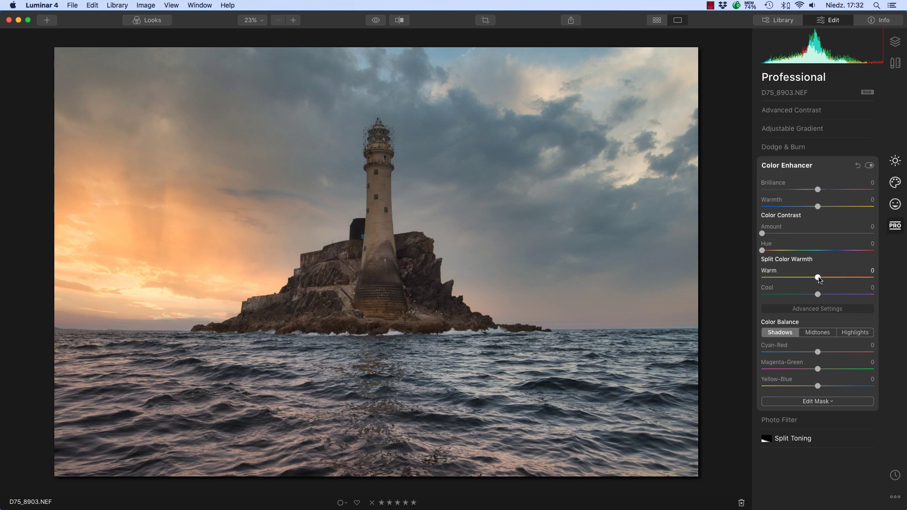
drag(820, 278, 815, 298)
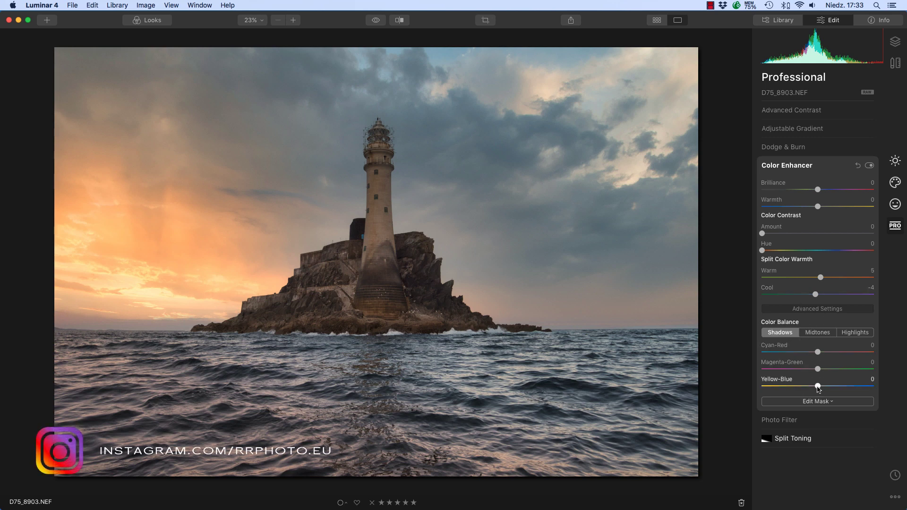
drag(817, 386, 821, 385)
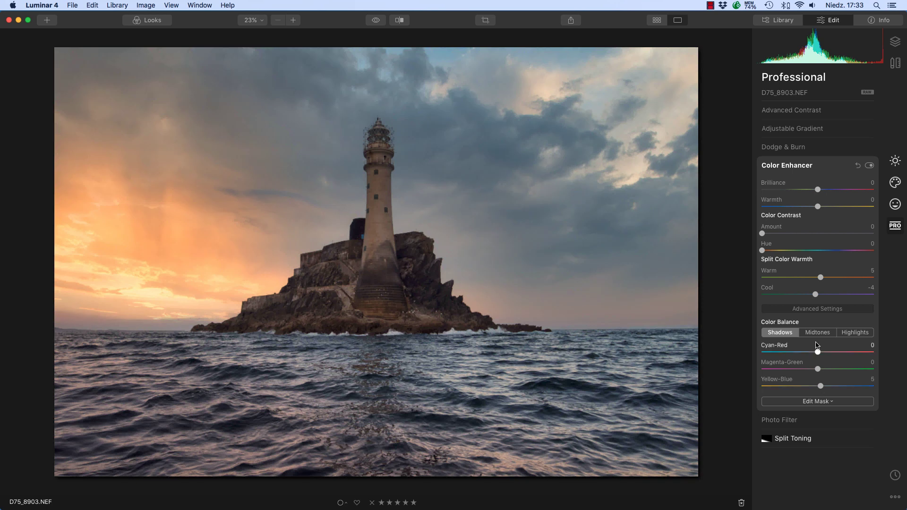
drag(819, 355, 819, 355)
Set the Color Enhancer Highlights balance to Yellow-Blue -10, Cyan-Red 2 and Magenta-Green -5
click(855, 335)
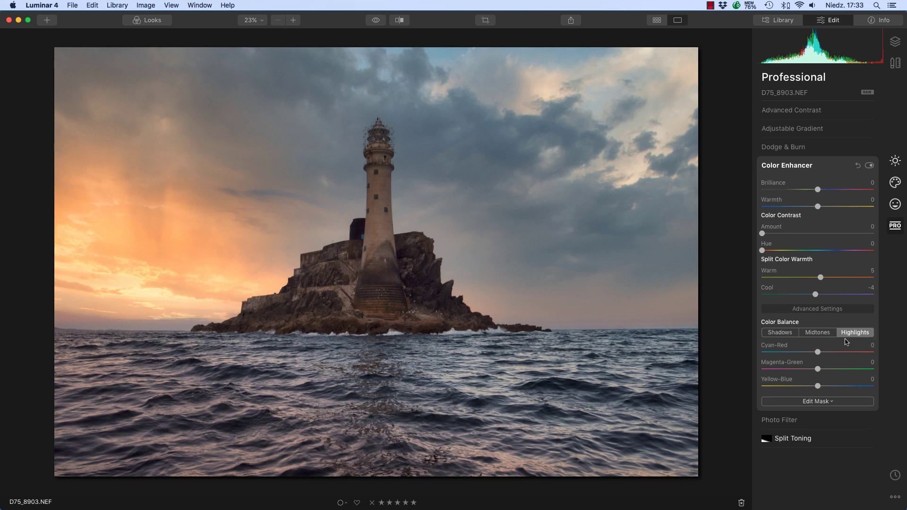
drag(818, 389, 812, 388)
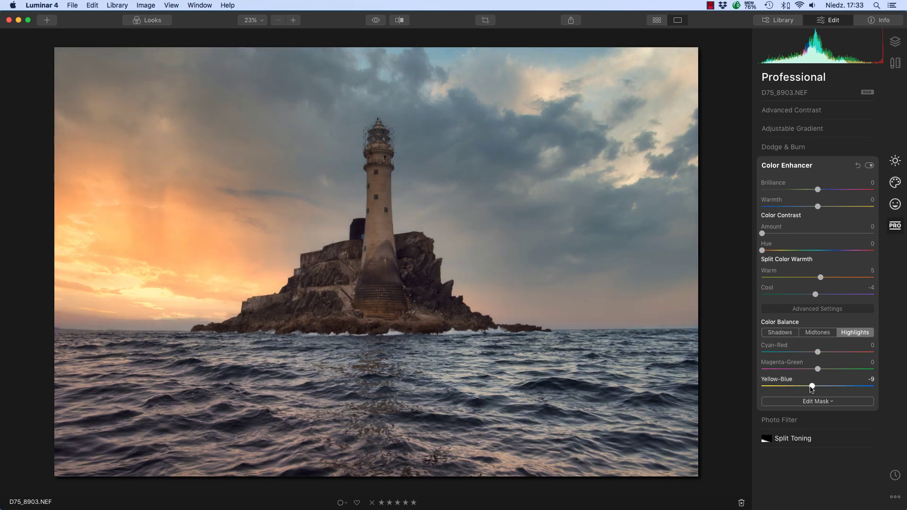
drag(812, 389, 811, 388)
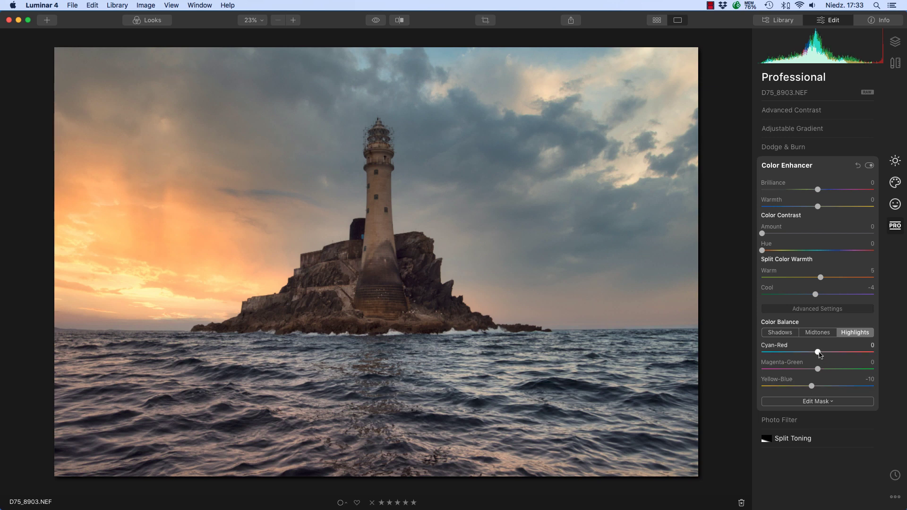
drag(819, 352, 814, 372)
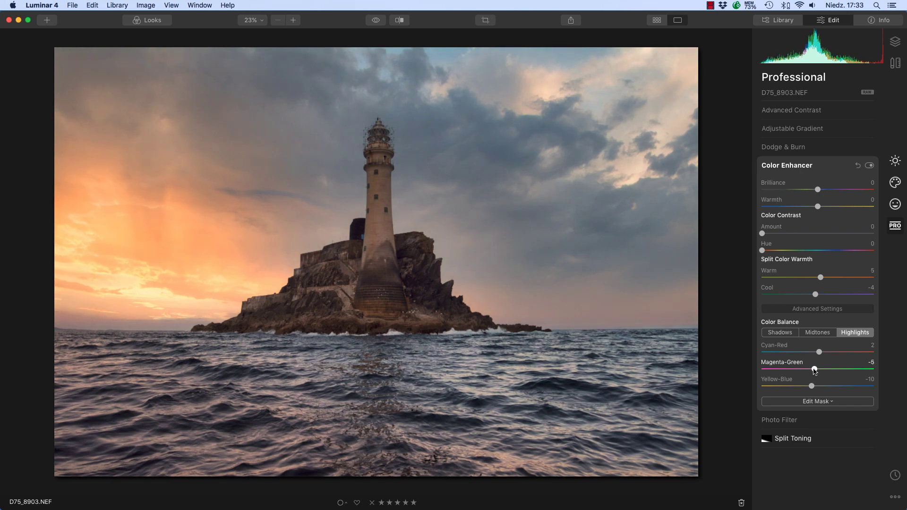
Compare the photo with the Color Enhancer filter switched off and on
click(869, 166)
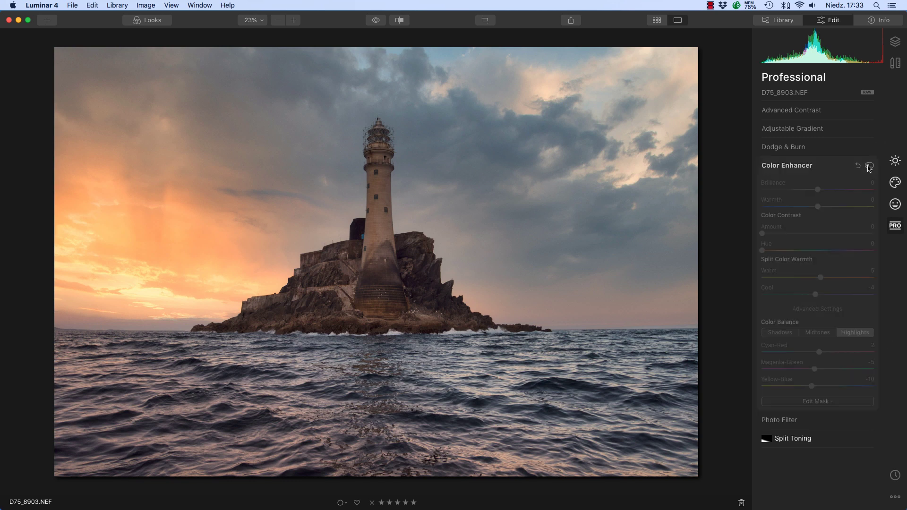
click(868, 166)
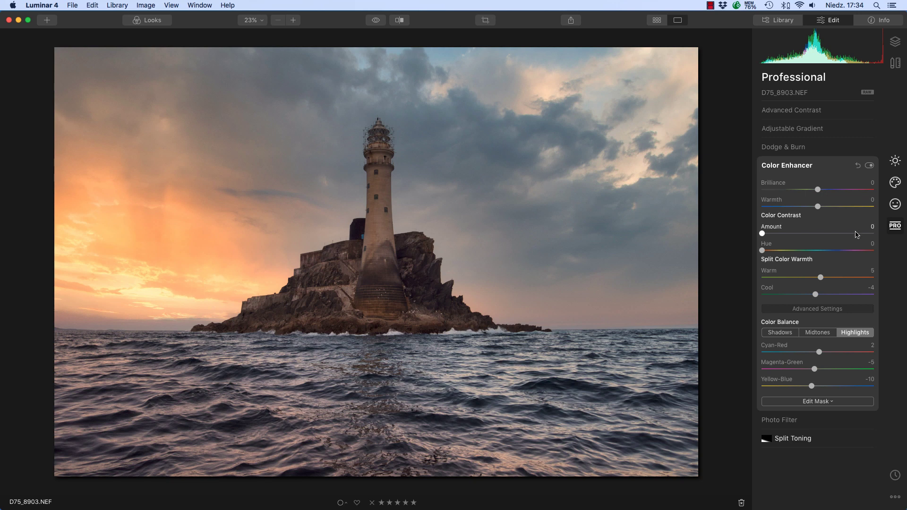
In the Essentials Light filter, set Shadows to 16 and Highlights to -5
click(898, 162)
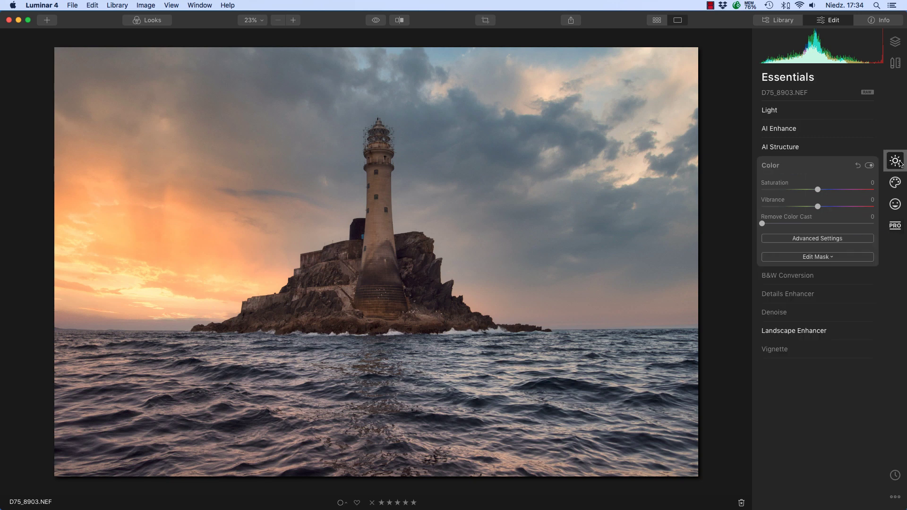
click(821, 113)
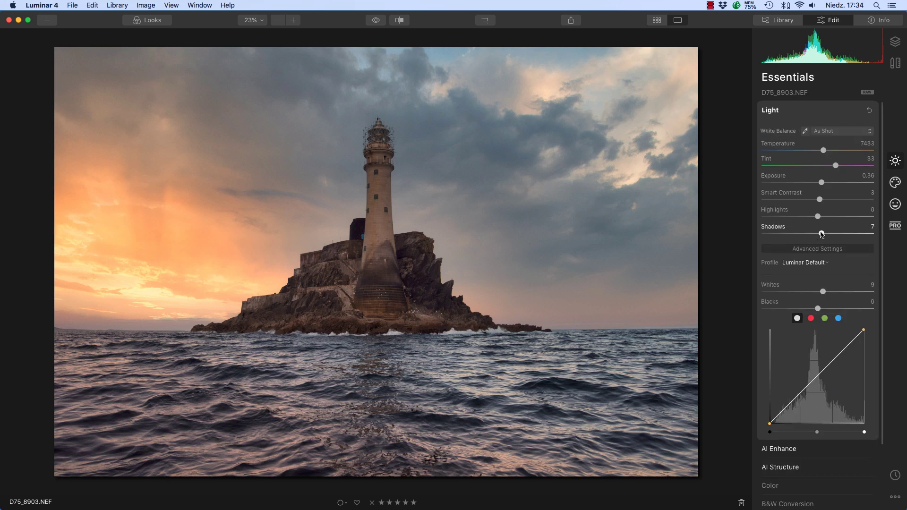
drag(822, 234, 825, 234)
drag(818, 218, 816, 218)
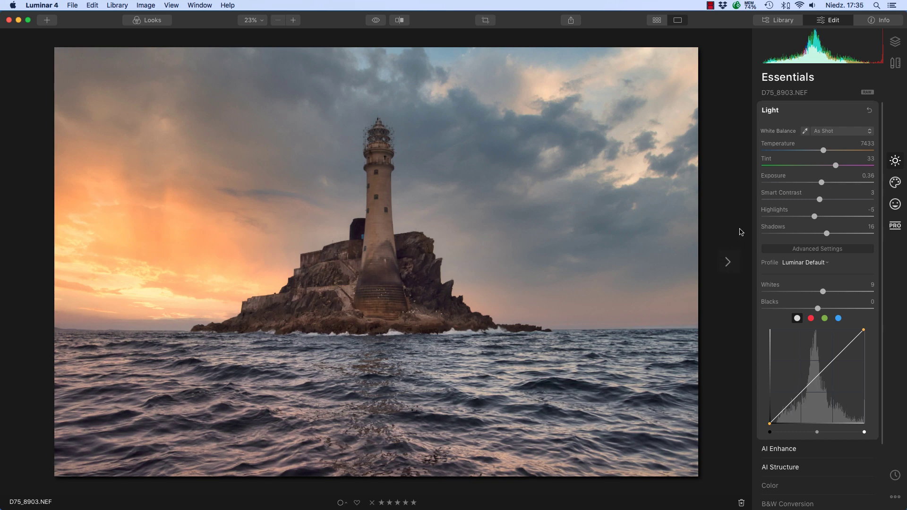
In the Landscape Enhancer, try Dehaze at 100, settle it at 26, and set Golden Hour to 18
scroll(803, 220, down, 4)
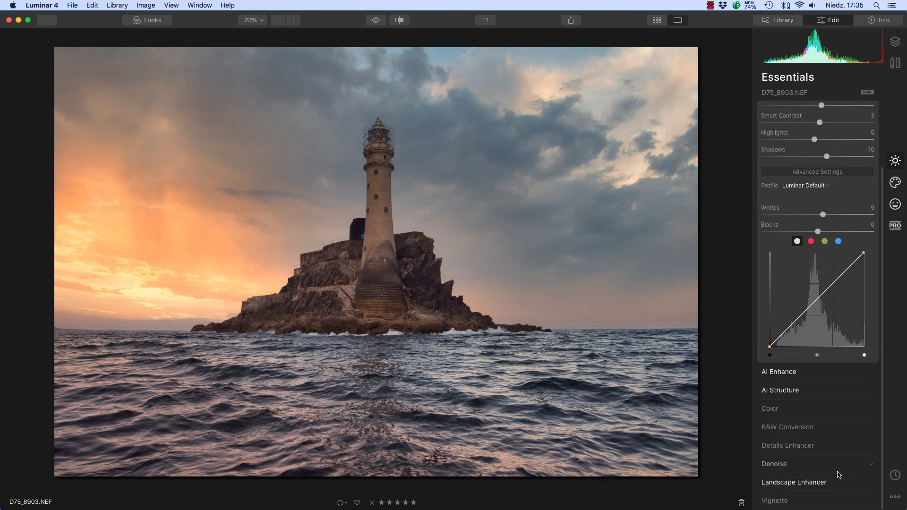
click(813, 476)
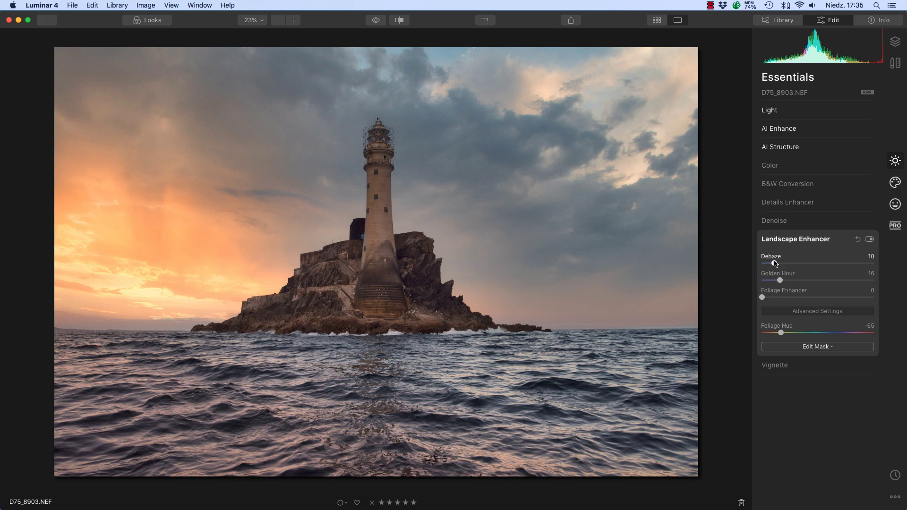
drag(774, 263, 892, 265)
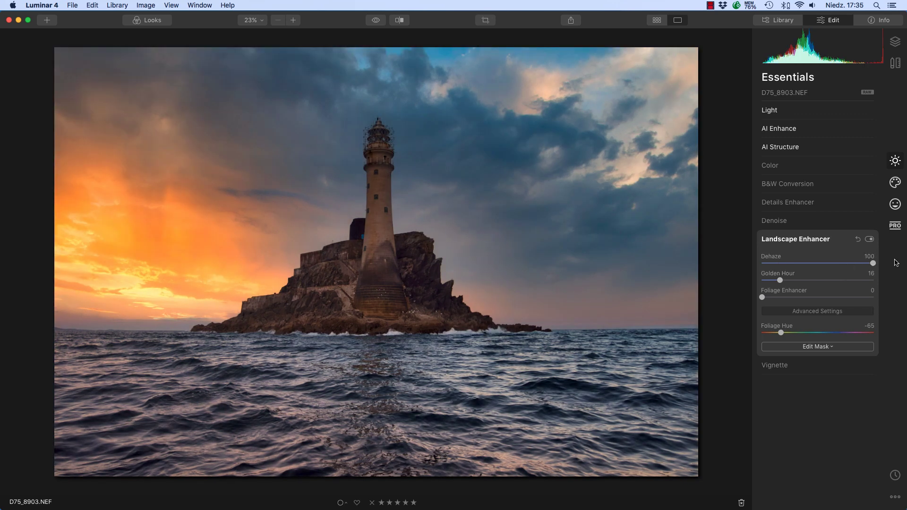
drag(873, 265, 791, 264)
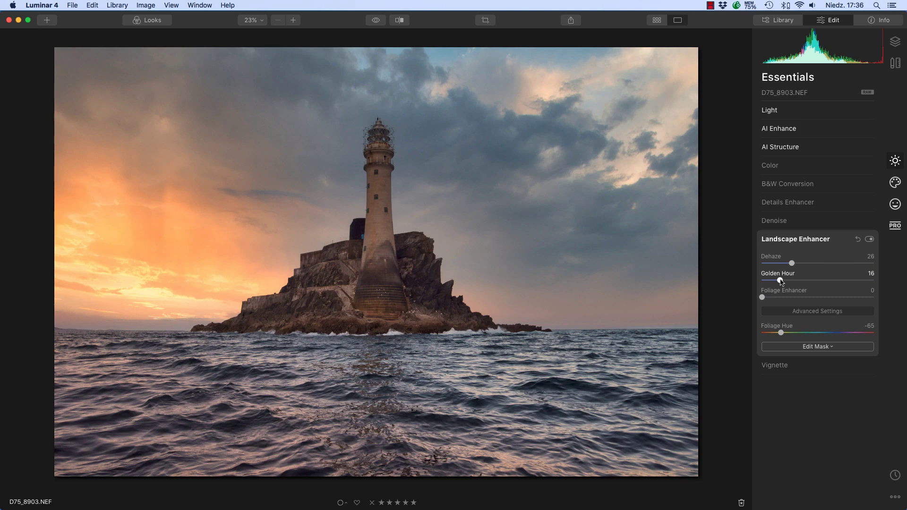
mouse_move(781, 281)
mouse_down()
mouse_move(890, 282)
mouse_move(761, 282)
mouse_move(793, 281)
mouse_move(782, 281)
mouse_up()
Lighten the upper part of the lighthouse tower with Dodge & Burn, using brush size 40 and 50% strength
click(899, 225)
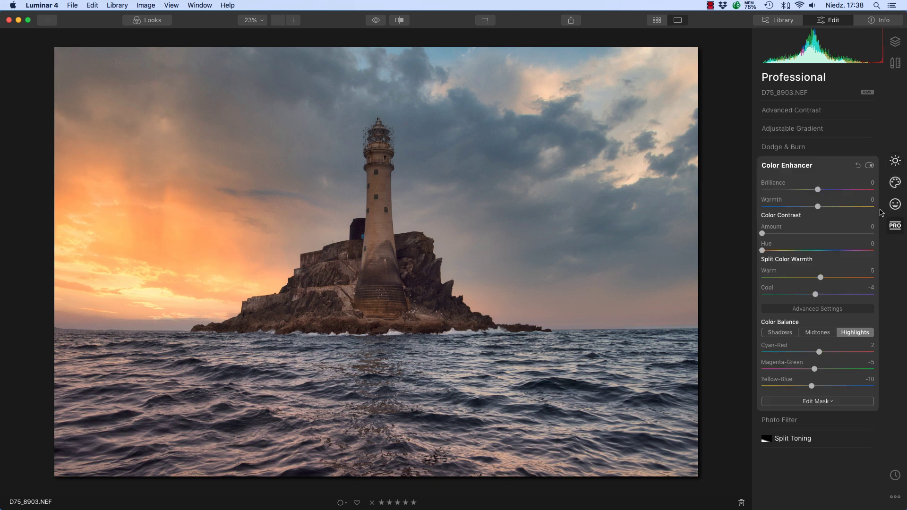
click(785, 148)
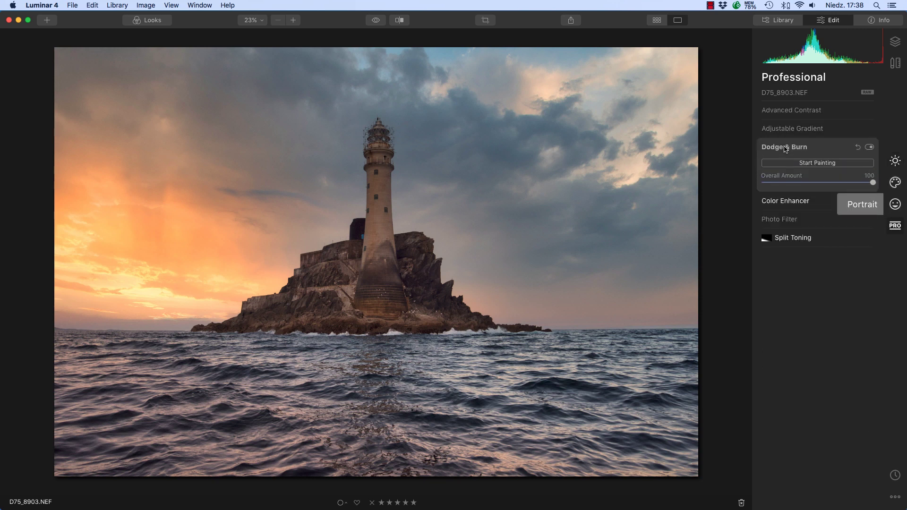
click(819, 163)
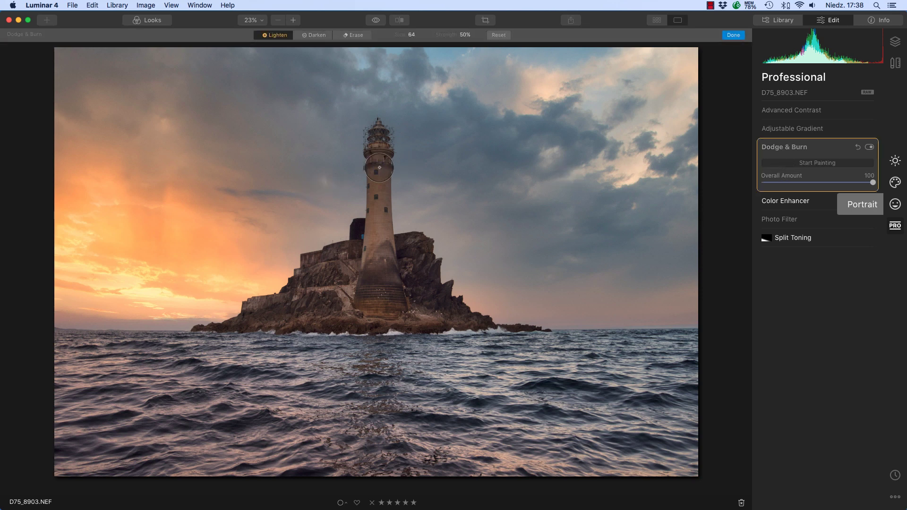
key(bracketright)
key(bracketright)
key(bracketright)
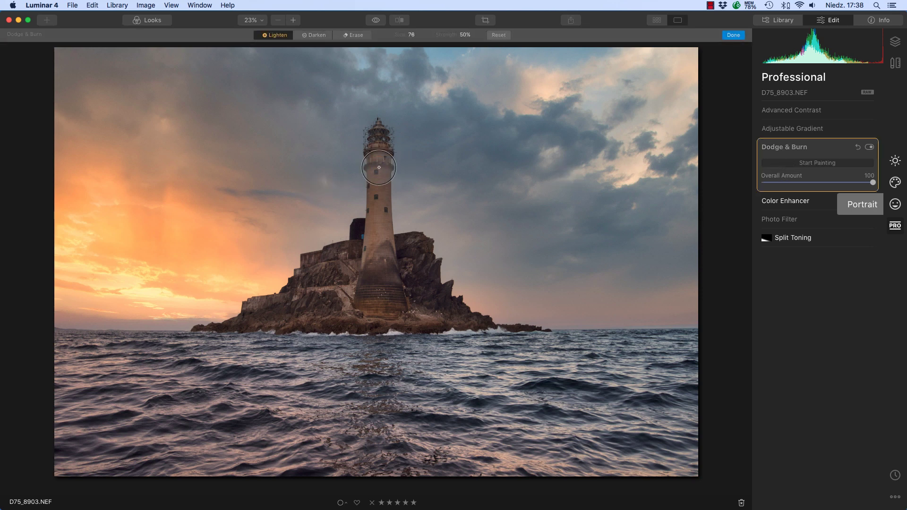
key(bracketleft)
key(bracketleft)
key(bracketleft)
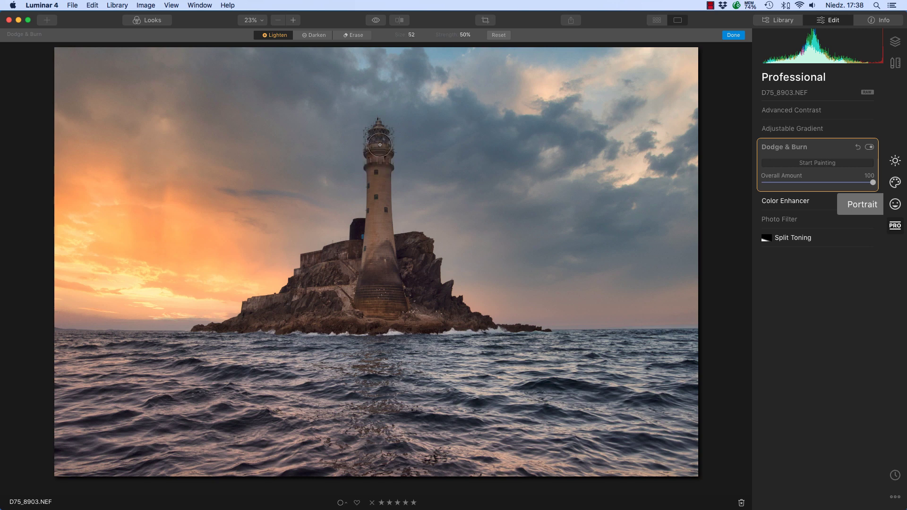
key(bracketleft)
mouse_move(378, 142)
mouse_down()
mouse_move(378, 135)
mouse_move(379, 222)
mouse_up()
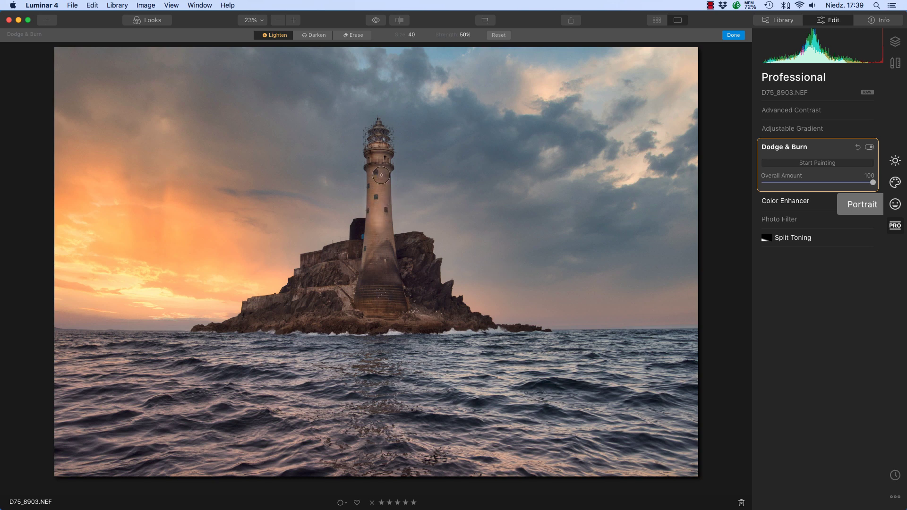
Lower the Dodge & Burn Overall Amount to 36
drag(873, 182, 761, 184)
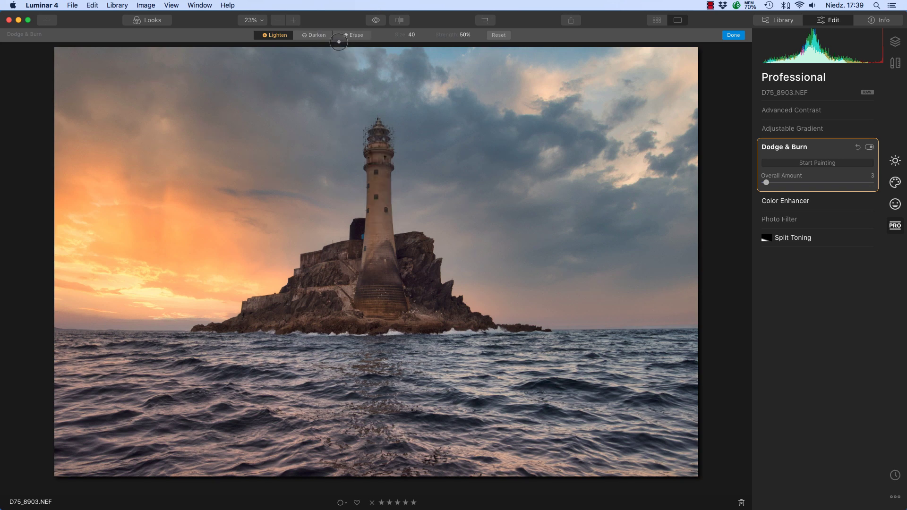
drag(796, 185, 794, 186)
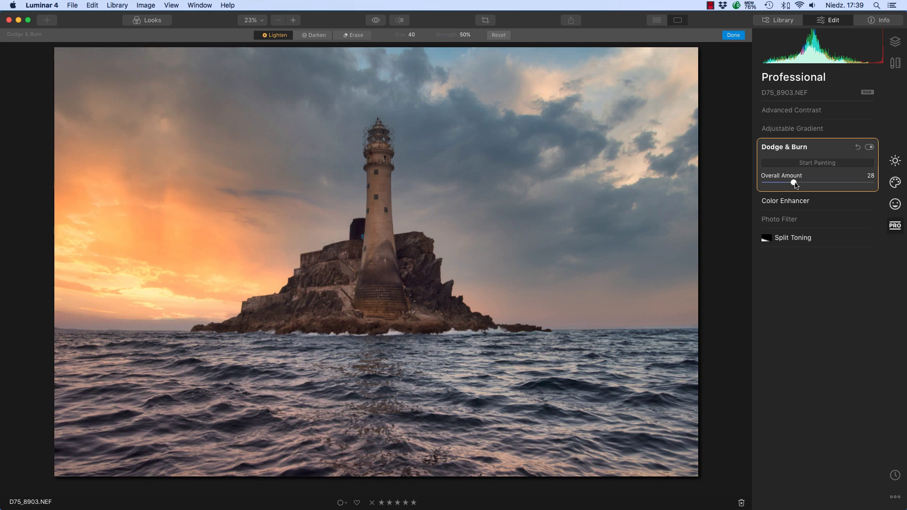
drag(793, 185, 804, 186)
In the Essentials Vignette filter, try an Amount of -100 and settle it at -14
click(896, 161)
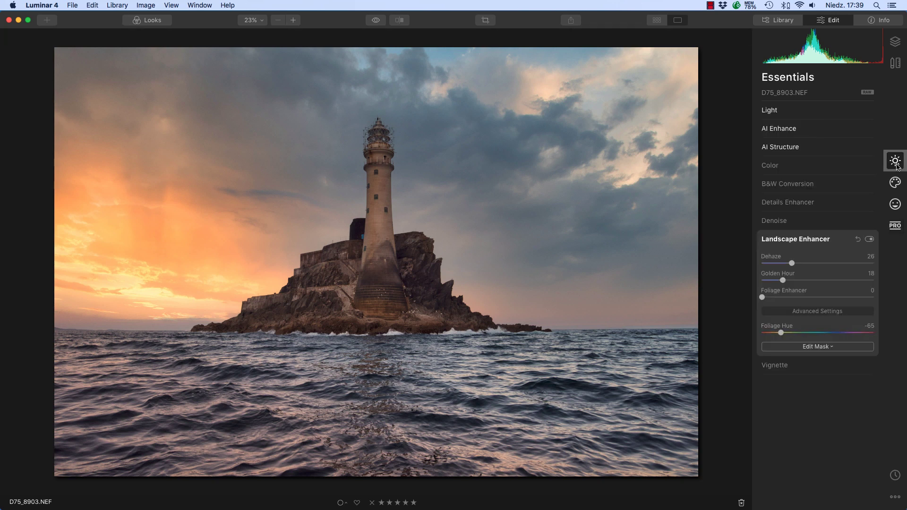
click(770, 366)
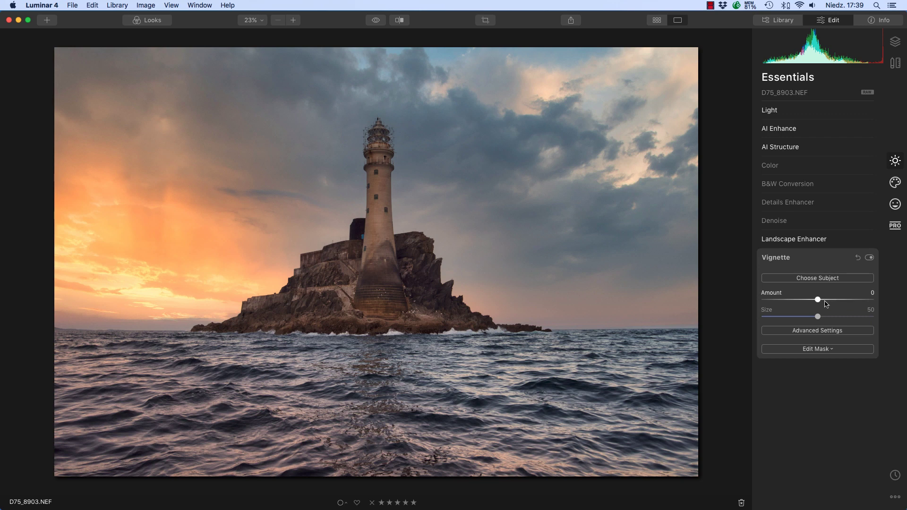
drag(817, 299, 731, 292)
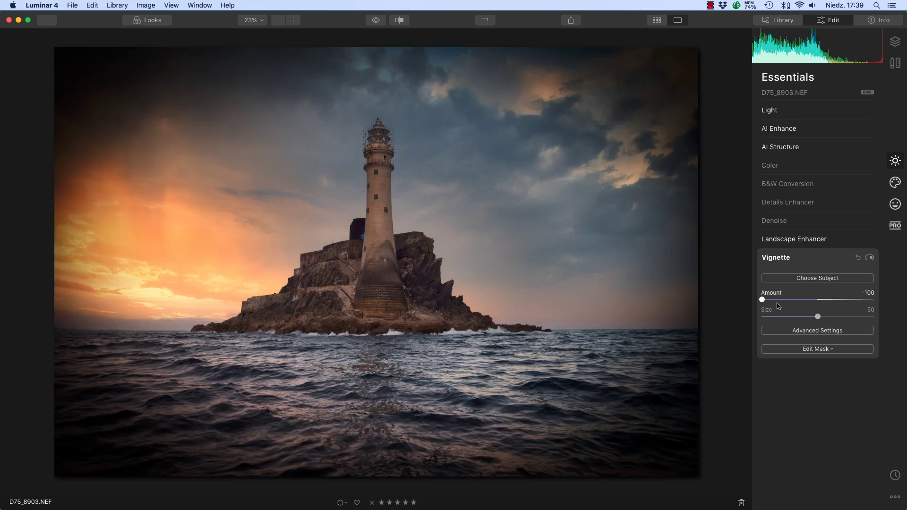
drag(761, 299, 813, 304)
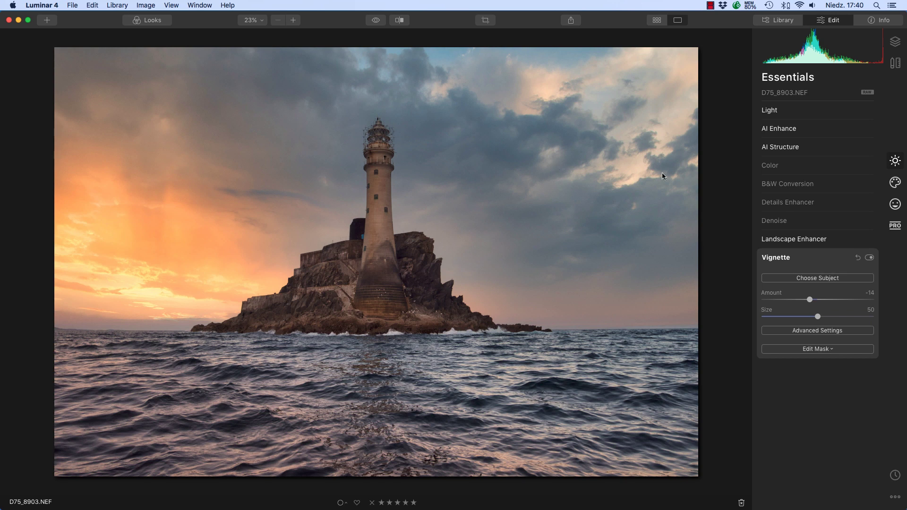
Lower the Exposure in the Essentials Light filter to 0.01
click(802, 110)
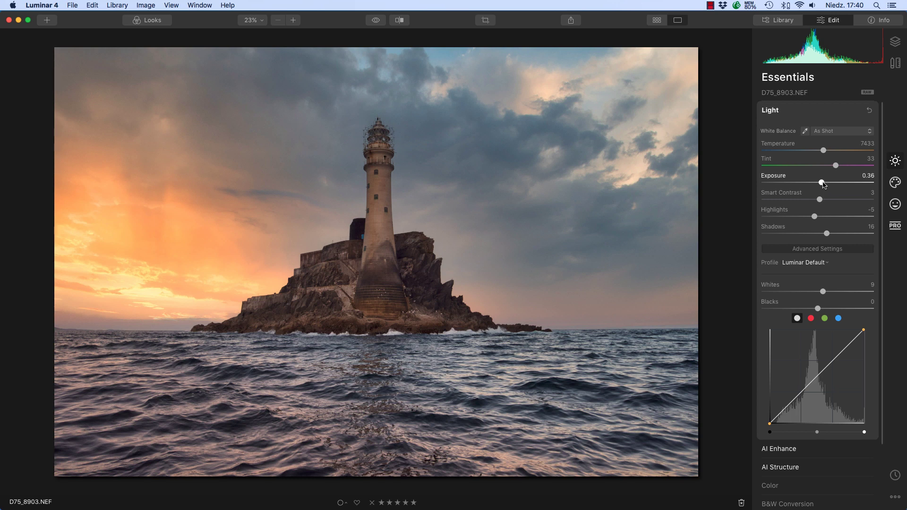
drag(823, 183, 819, 184)
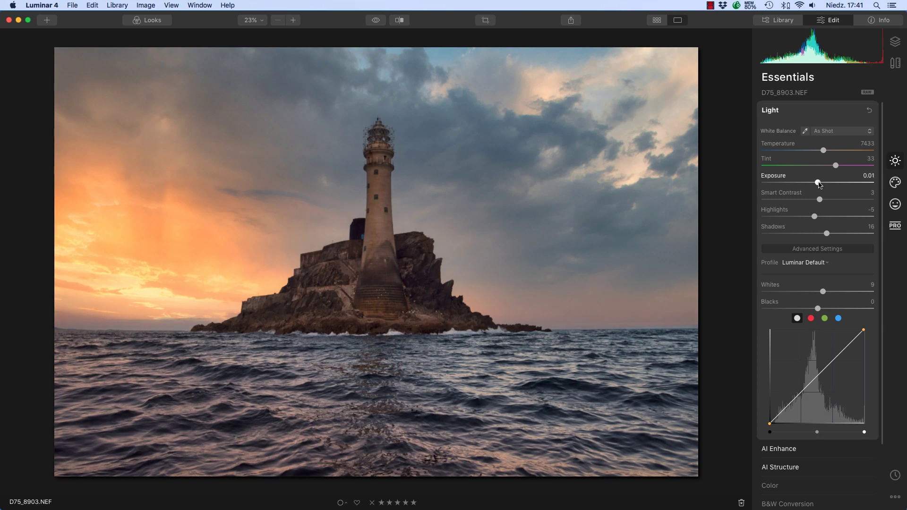
drag(819, 185, 820, 184)
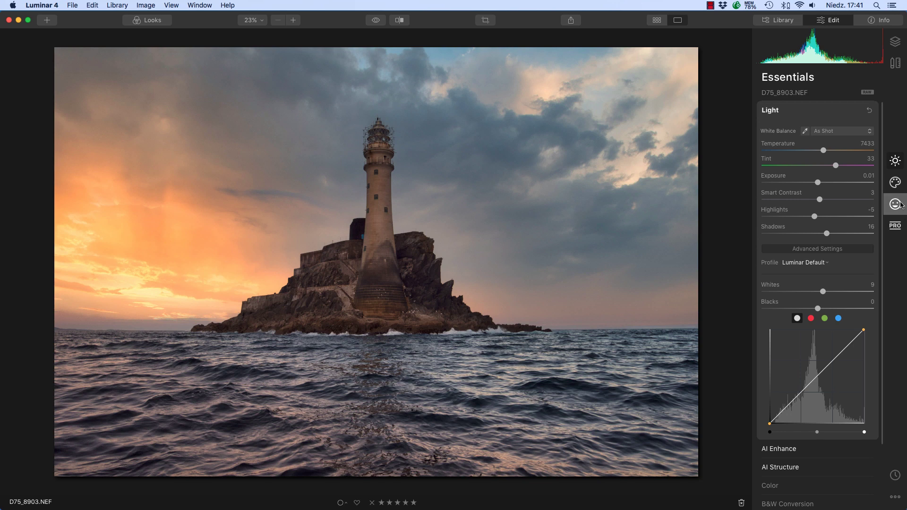
Orient the Professional Adjustable Gradient diagonally across the lighthouse at -63°, with Blend 48 and shift 57
click(897, 231)
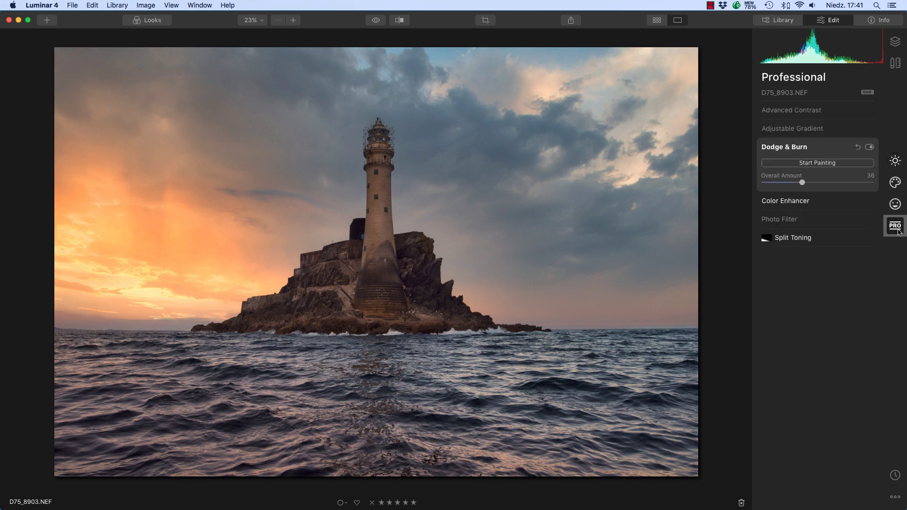
click(805, 129)
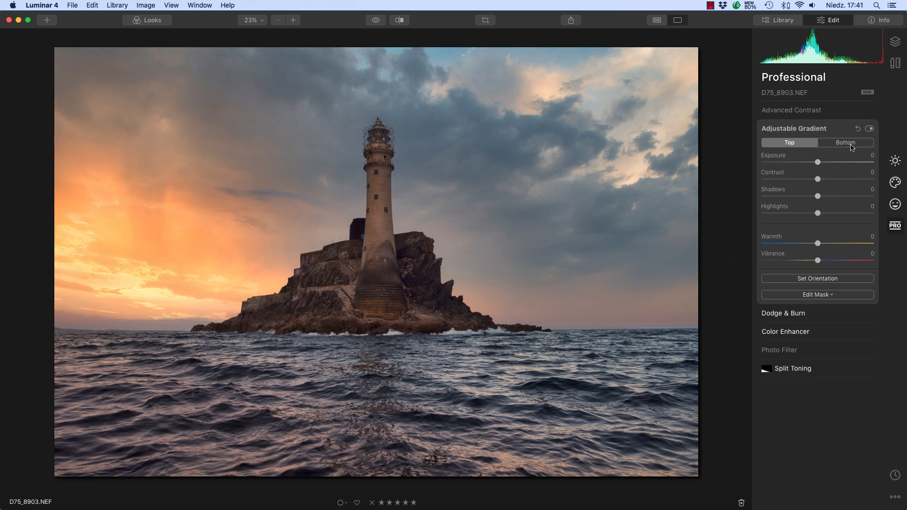
click(832, 281)
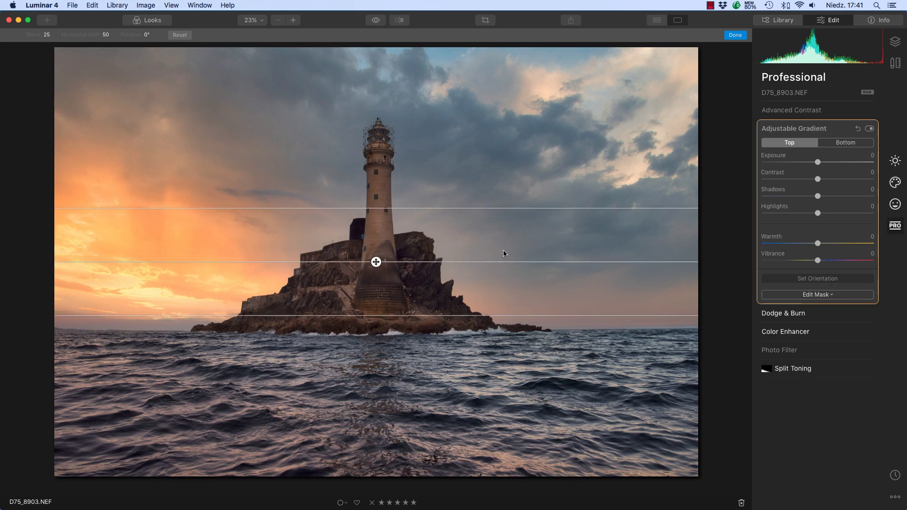
drag(564, 265, 451, 368)
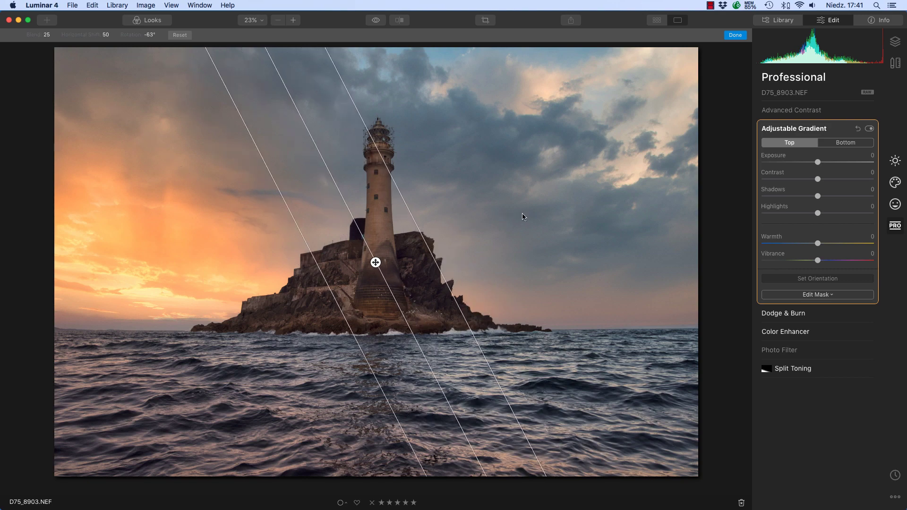
drag(523, 217, 523, 213)
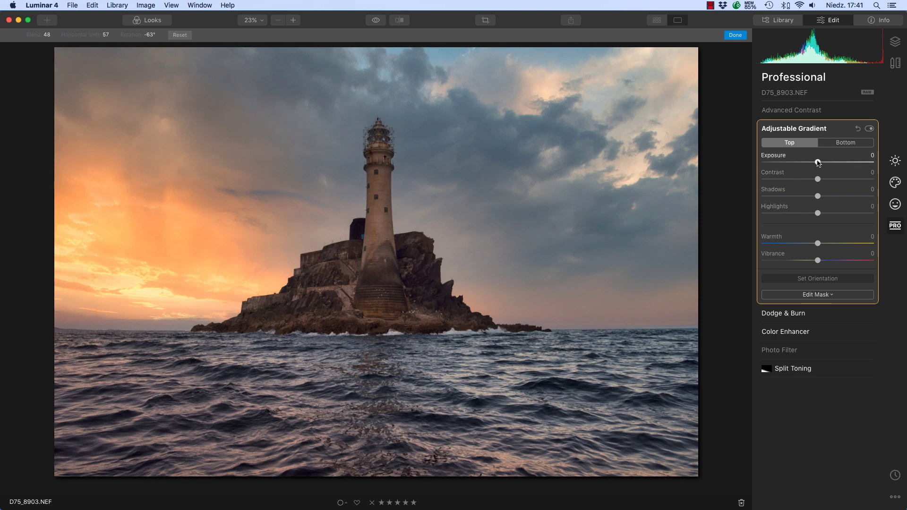
Set the gradient's Top Exposure to -10 and its shift to 61, and compare the filter off and on
drag(817, 161, 810, 163)
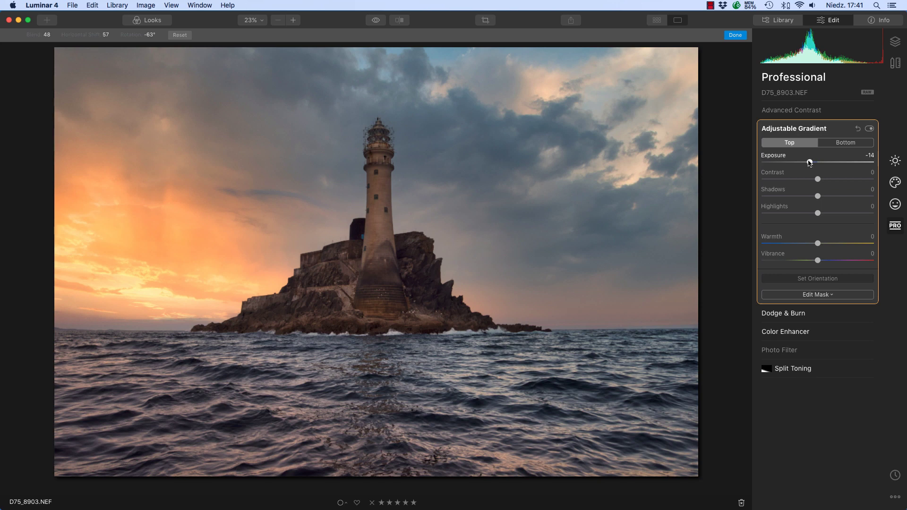
drag(810, 163, 812, 163)
mouse_move(419, 239)
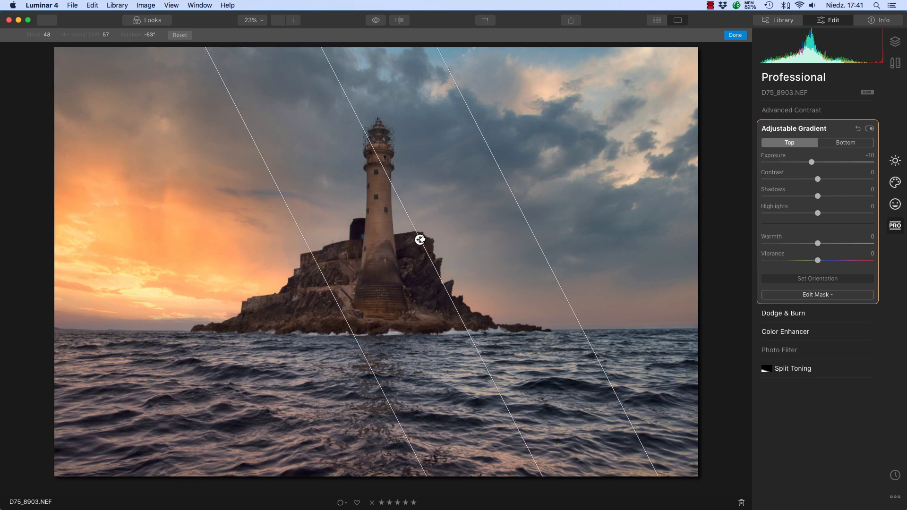
drag(420, 239, 447, 234)
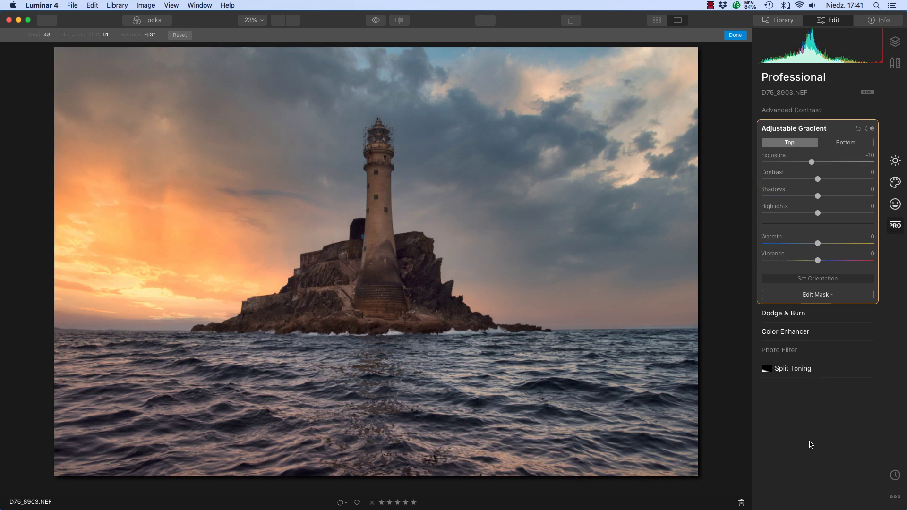
click(868, 129)
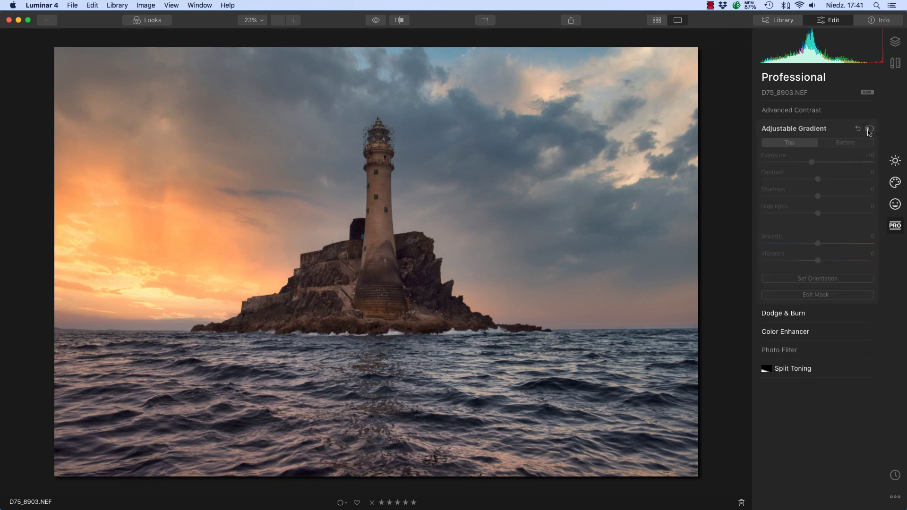
click(869, 129)
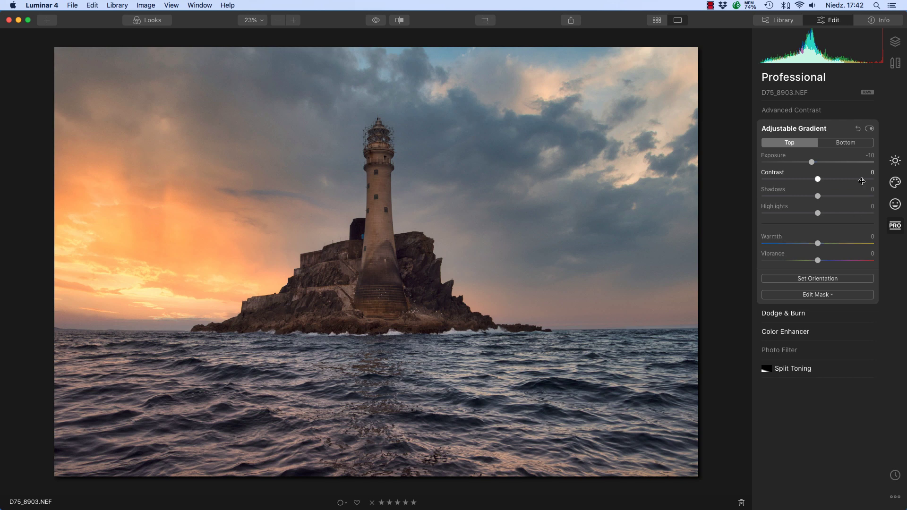
In the advanced settings of the Essentials Color filter, set the orange Saturation to -8 and its Luminance to -3
click(894, 161)
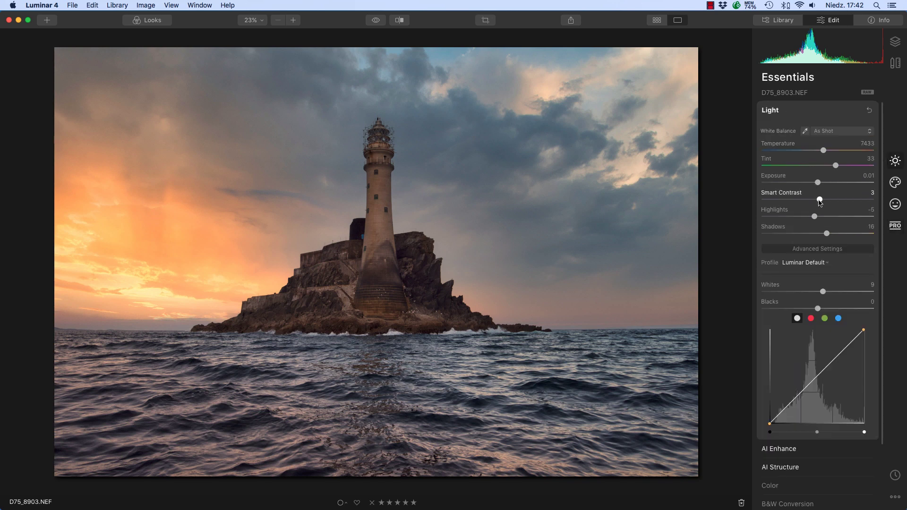
scroll(818, 210, down, 5)
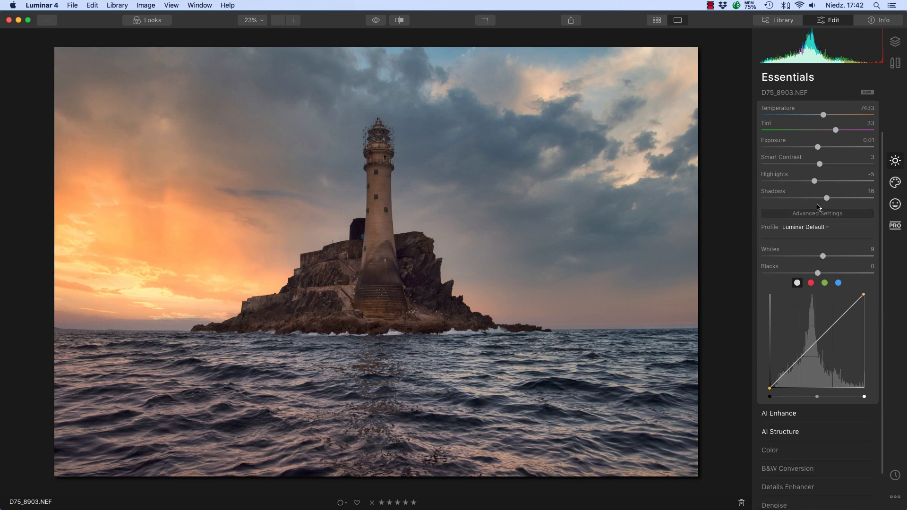
click(770, 351)
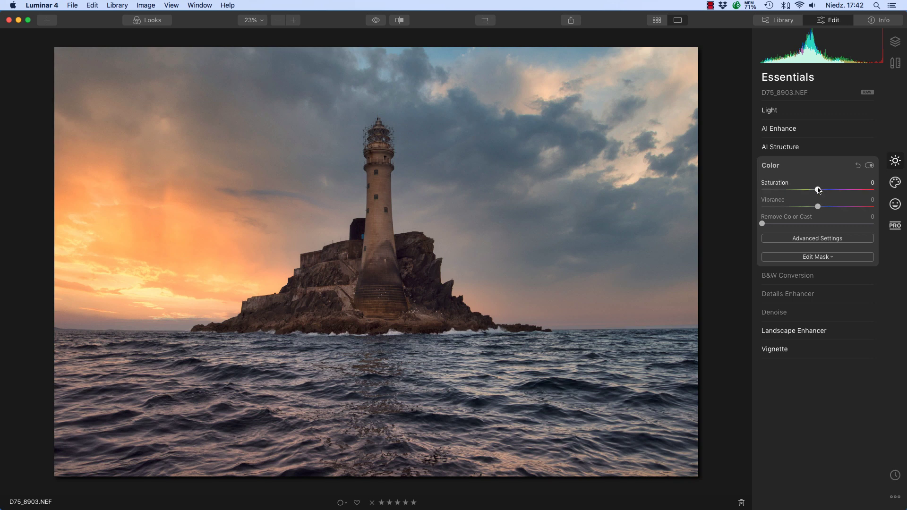
click(816, 239)
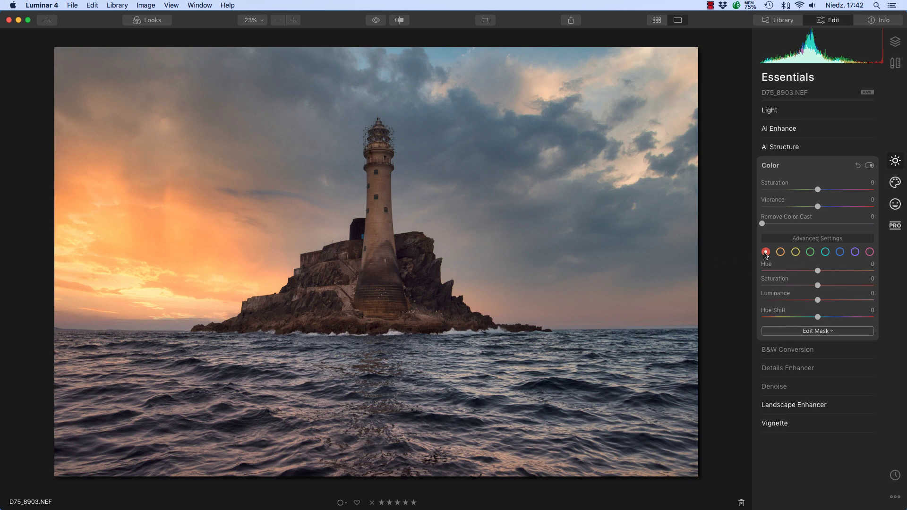
drag(817, 289, 816, 289)
click(780, 251)
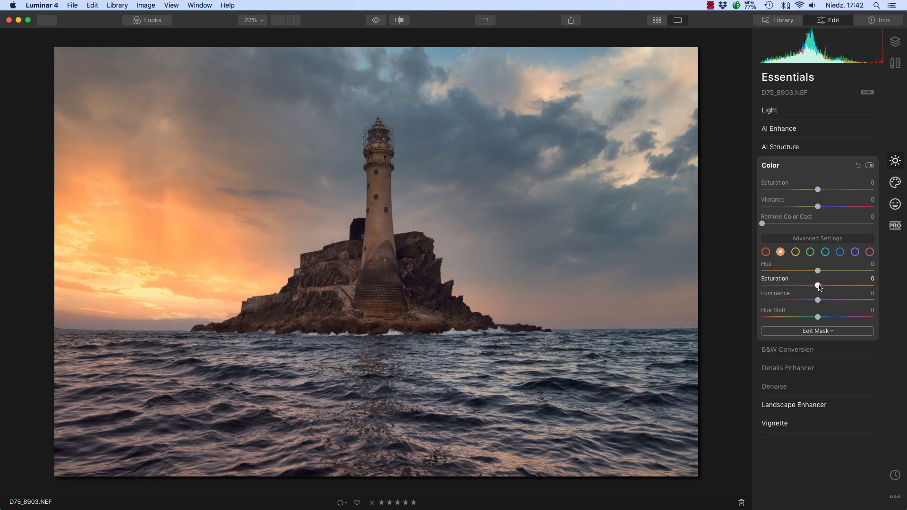
drag(818, 287, 674, 295)
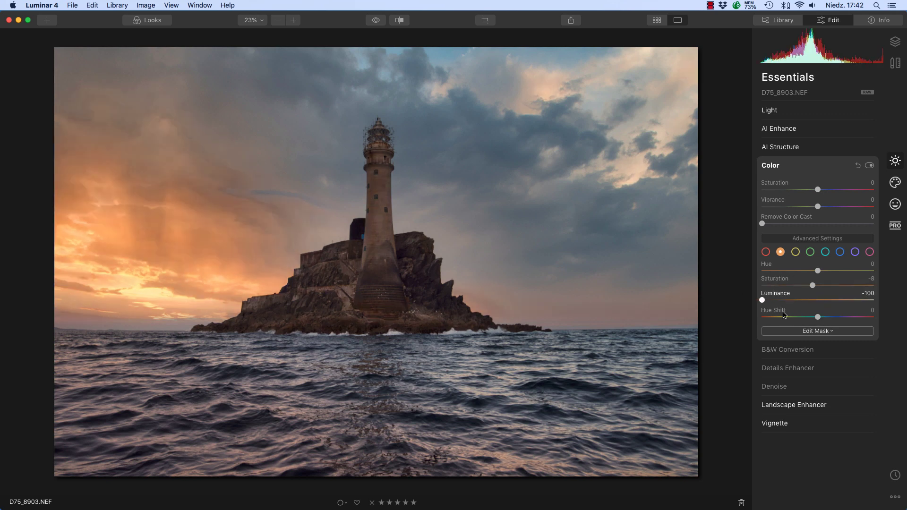
click(813, 300)
drag(814, 302, 818, 303)
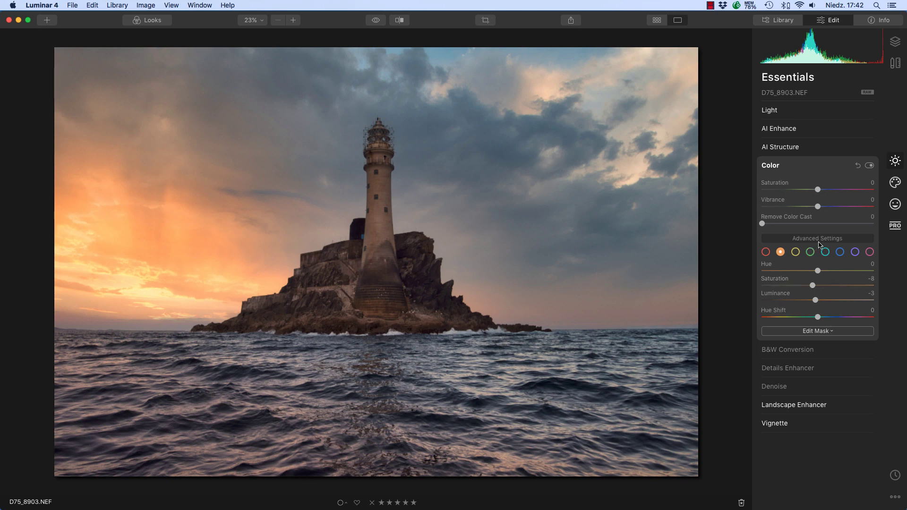
Set the yellow Saturation to -3 and lower the orange Saturation slightly further in the Color filter
click(796, 251)
drag(818, 286, 815, 287)
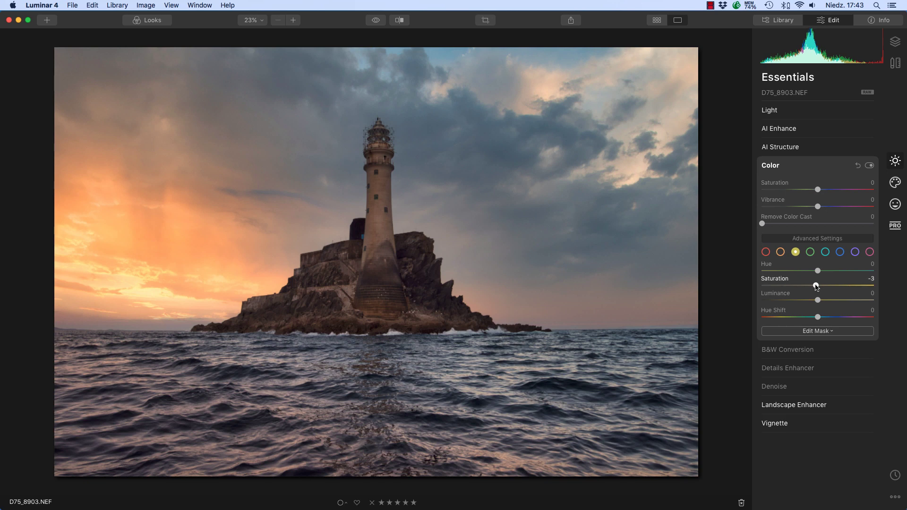
click(781, 252)
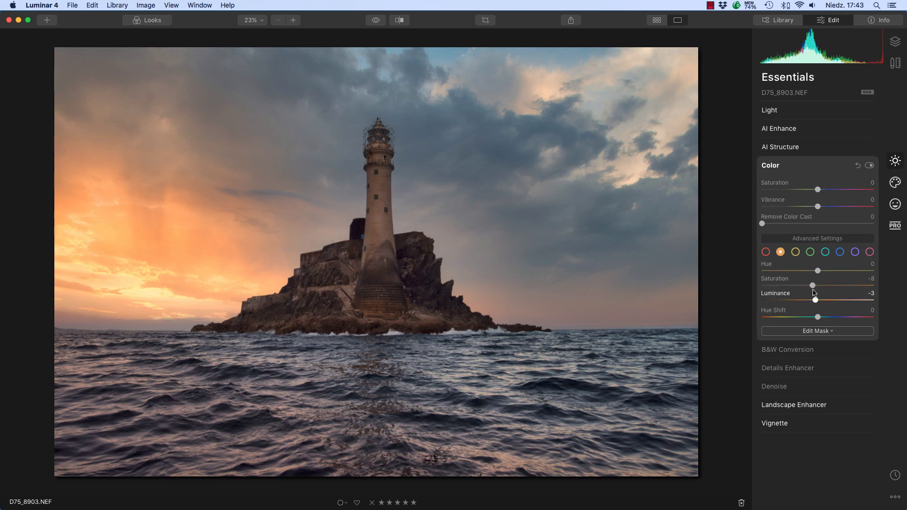
drag(812, 286, 810, 285)
Try the cyan Saturation at 100 and -100 in the Color filter, and settle it at -1
click(828, 256)
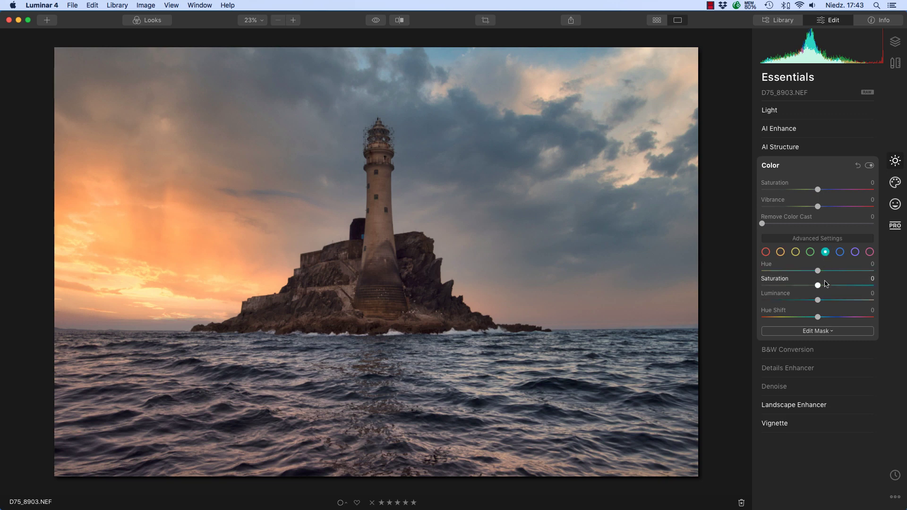
drag(827, 287, 888, 287)
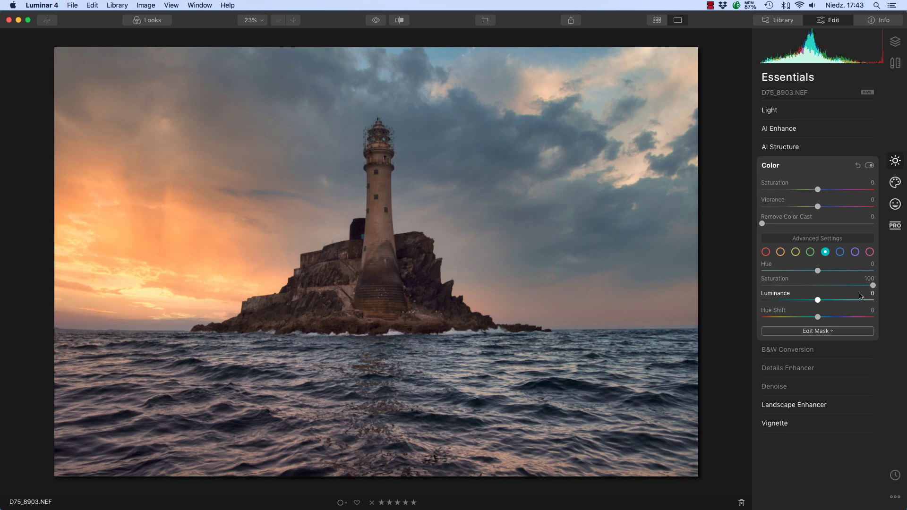
drag(873, 286, 724, 285)
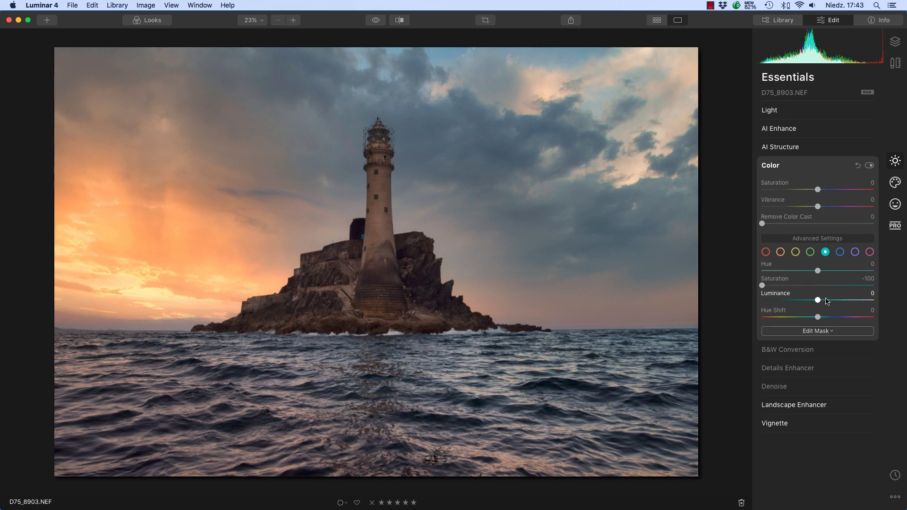
click(818, 286)
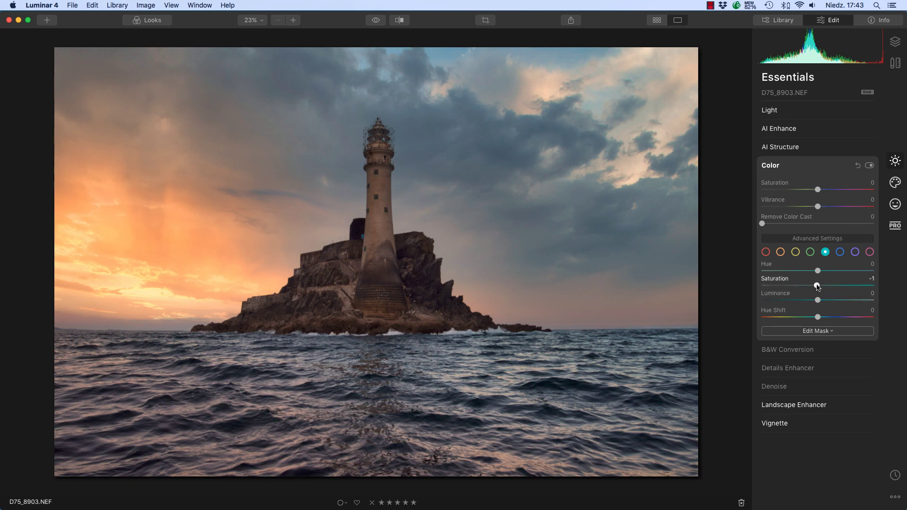
Try the blue Saturation at 41, settle it at 0 with a Hue Shift of 1, and compare the photo with the original
click(840, 252)
mouse_move(817, 285)
mouse_down()
mouse_move(874, 289)
mouse_move(820, 290)
mouse_up()
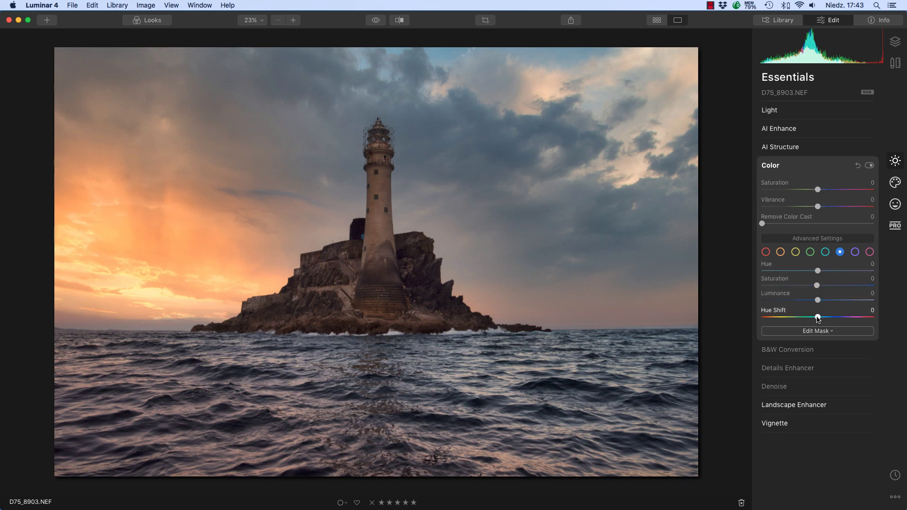
drag(851, 286, 843, 288)
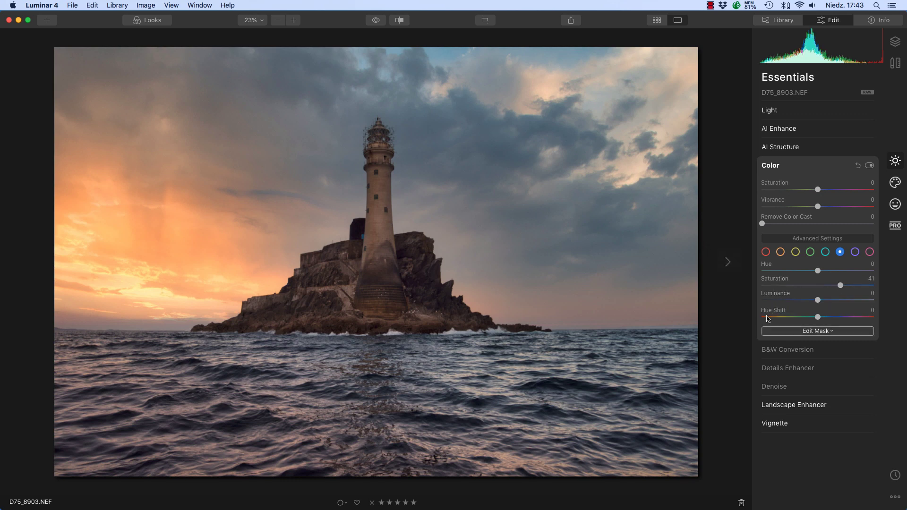
mouse_move(820, 320)
mouse_down()
mouse_move(836, 319)
mouse_move(812, 319)
mouse_move(819, 318)
mouse_up()
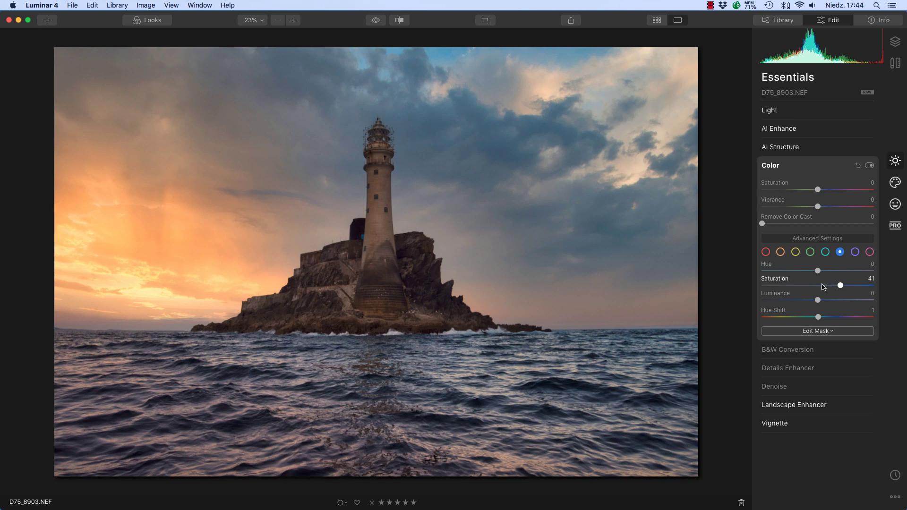
drag(823, 286, 818, 287)
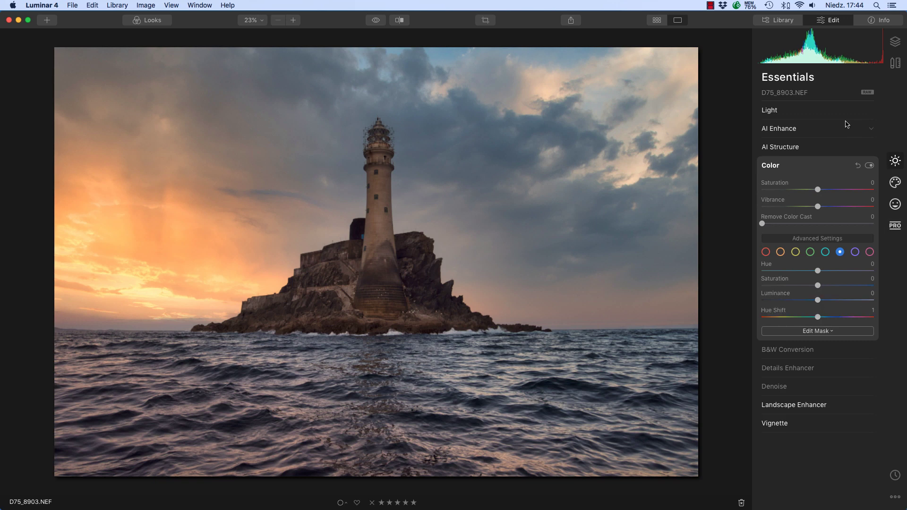
click(372, 21)
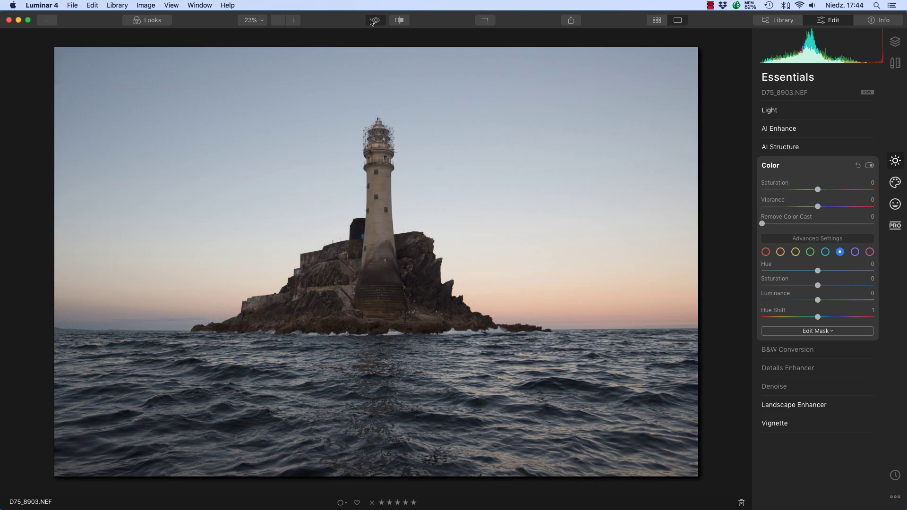
click(372, 21)
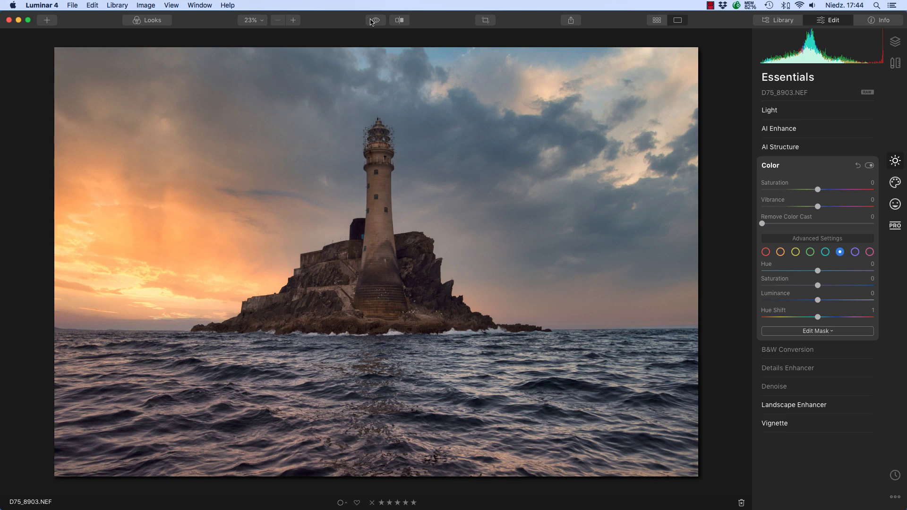
Add a second adjustment layer above Adjustment Layer 1
mouse_move(733, 266)
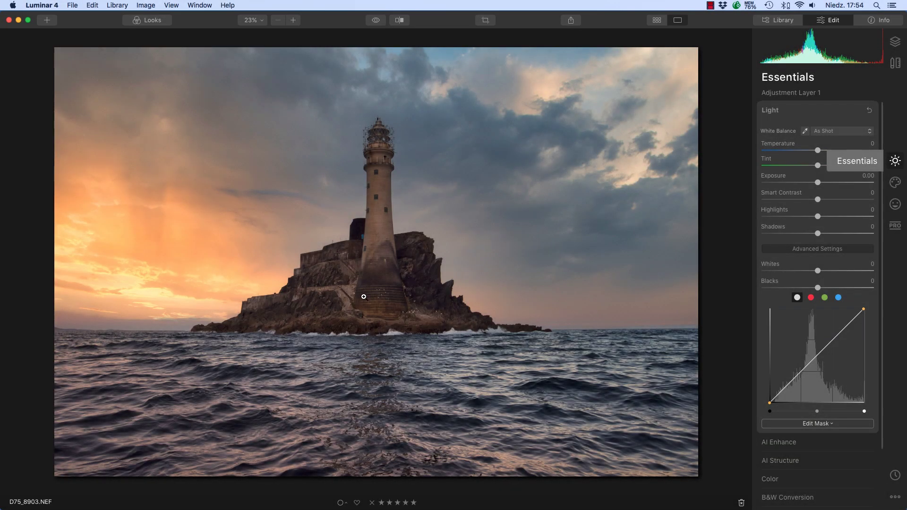
click(890, 46)
click(869, 77)
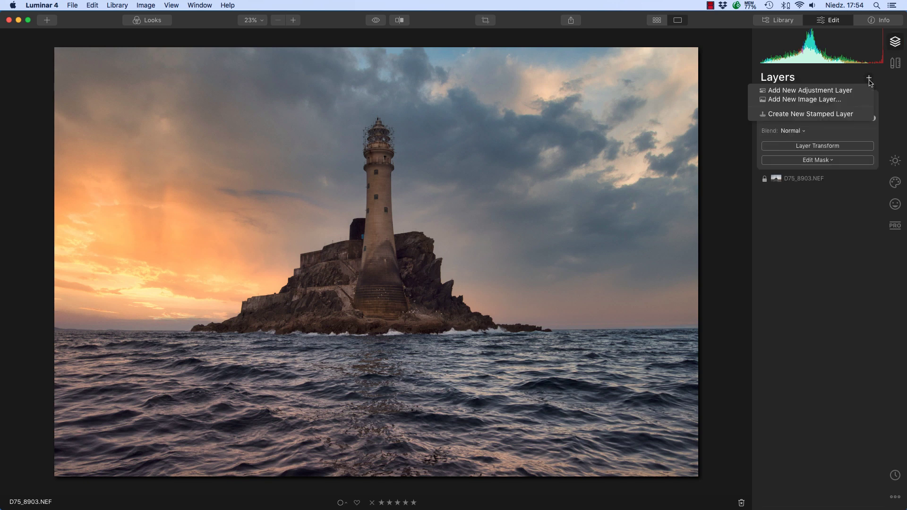
click(826, 90)
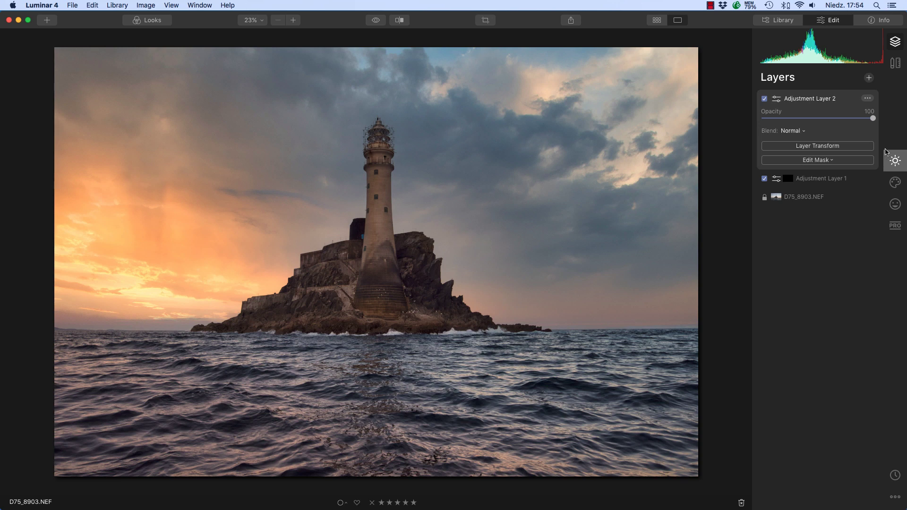
Add a radial mask to the new layer's Light filter, shaped as a wide, slightly tilted ellipse over the sunset glow beside the lighthouse rock
click(894, 160)
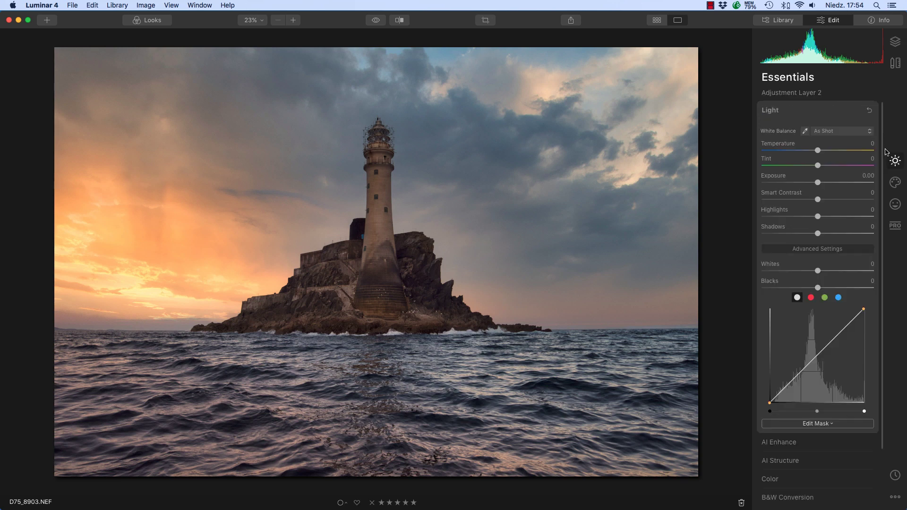
click(821, 424)
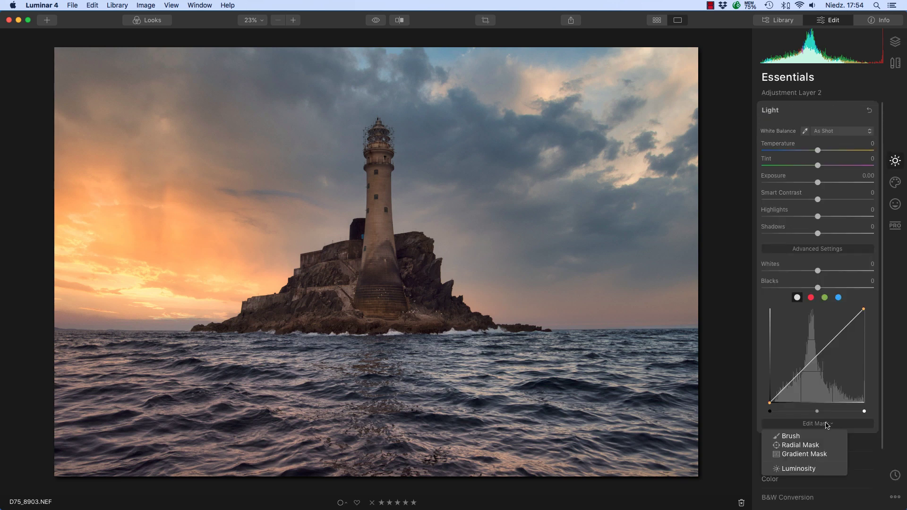
click(801, 445)
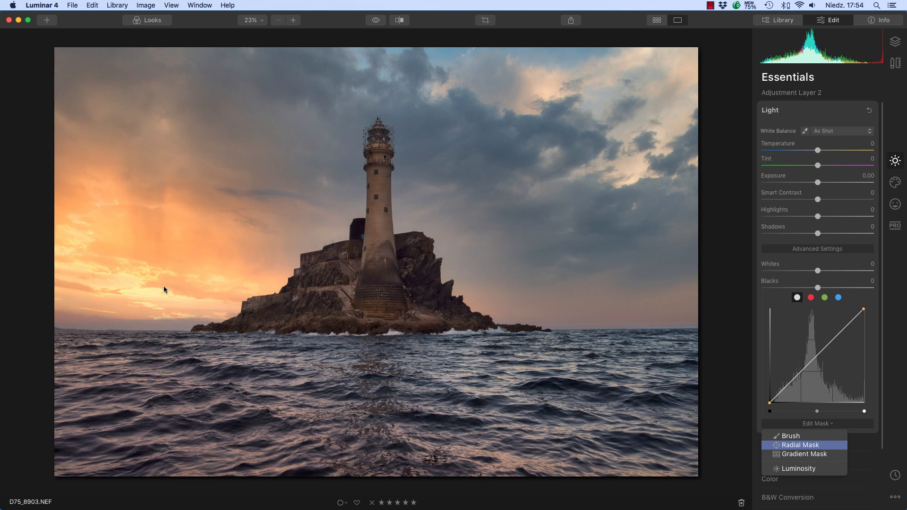
drag(174, 278, 244, 277)
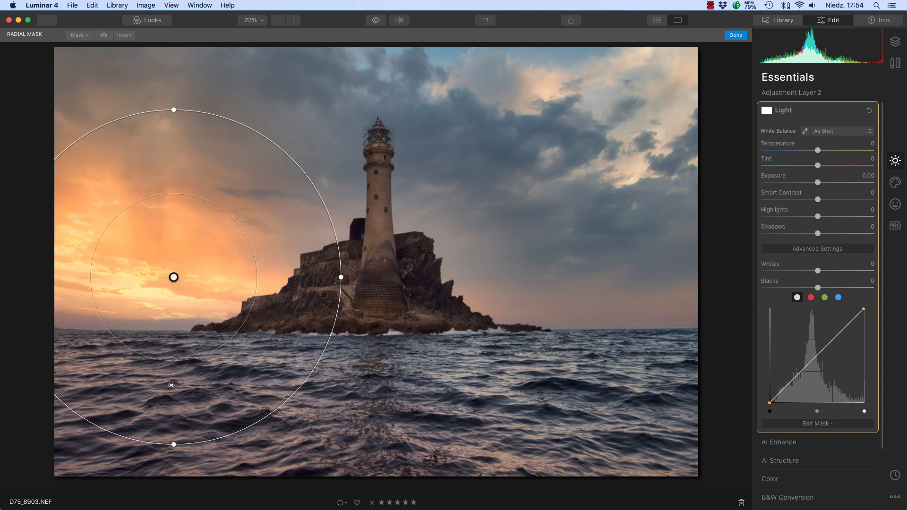
drag(171, 385, 175, 357)
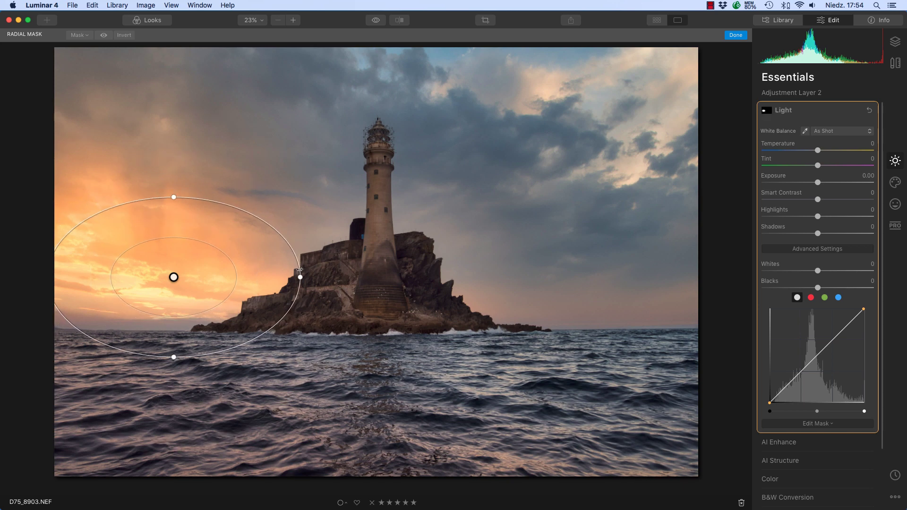
drag(293, 286, 361, 286)
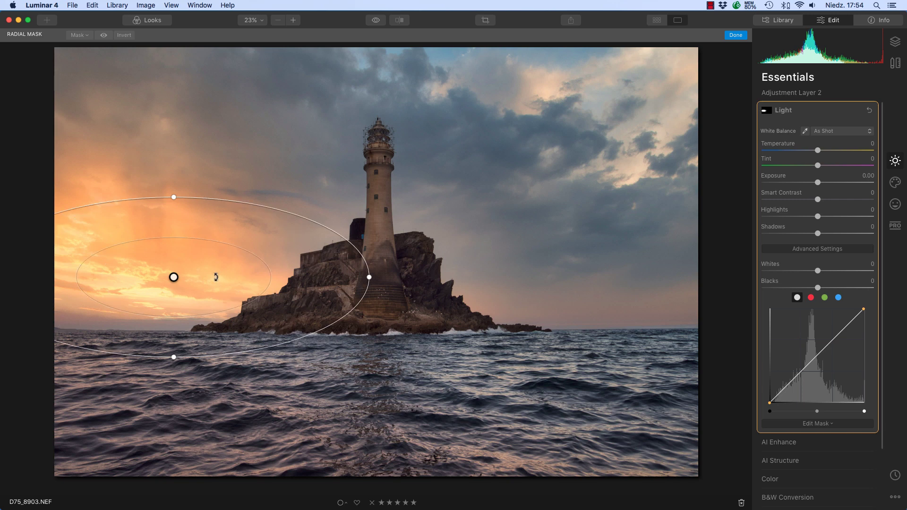
drag(215, 275, 181, 296)
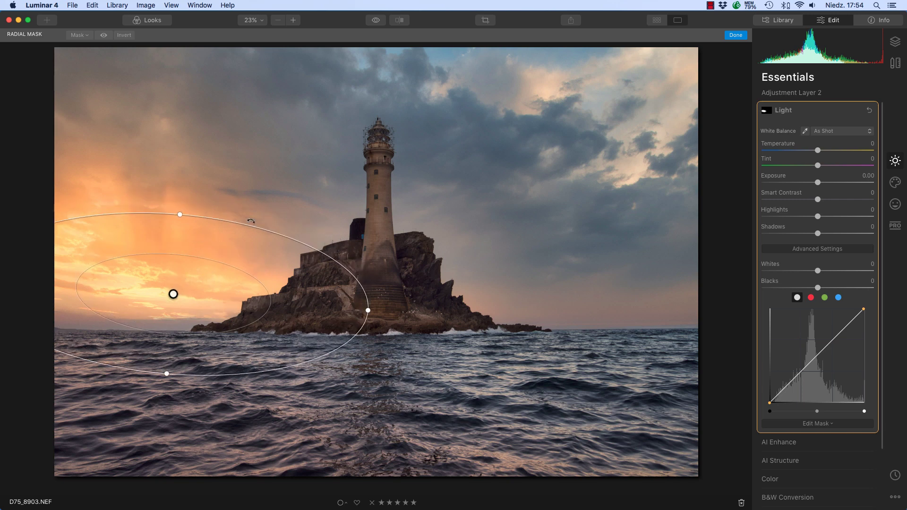
drag(184, 213, 188, 190)
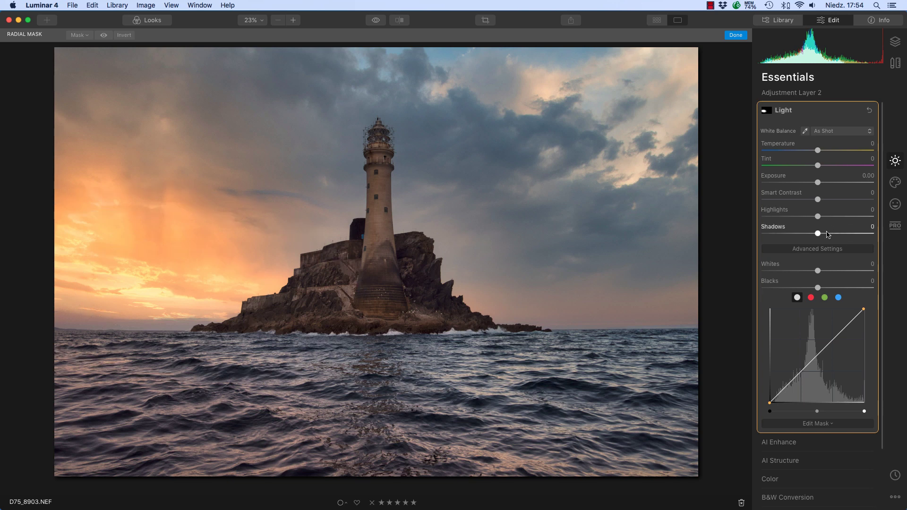
Within the radial mask, set the Light filter's Exposure to 0.20, Shadows to 19 and Temperature to 2
drag(828, 234, 828, 237)
drag(817, 183, 827, 185)
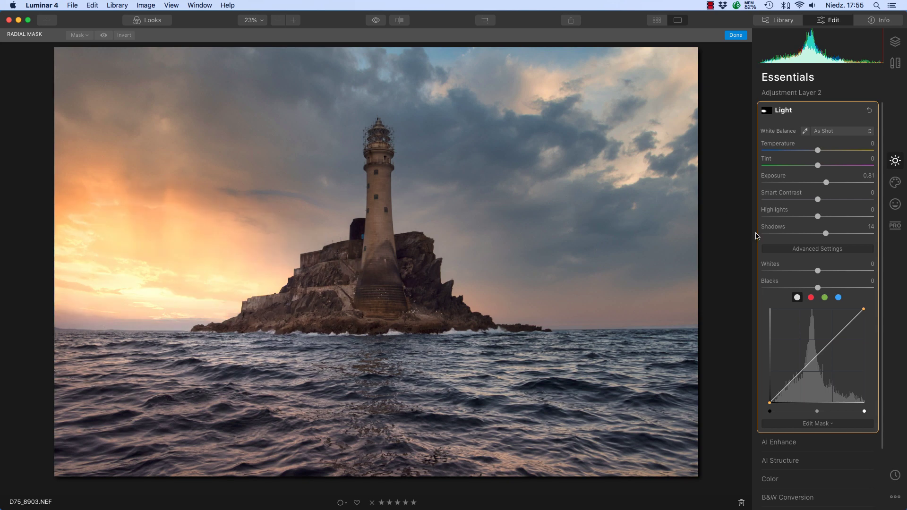
drag(826, 185, 819, 185)
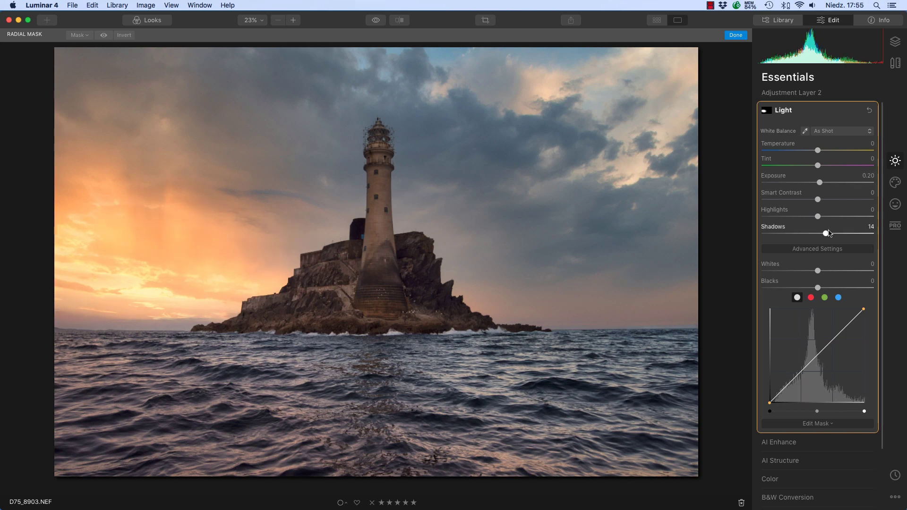
drag(826, 234, 828, 234)
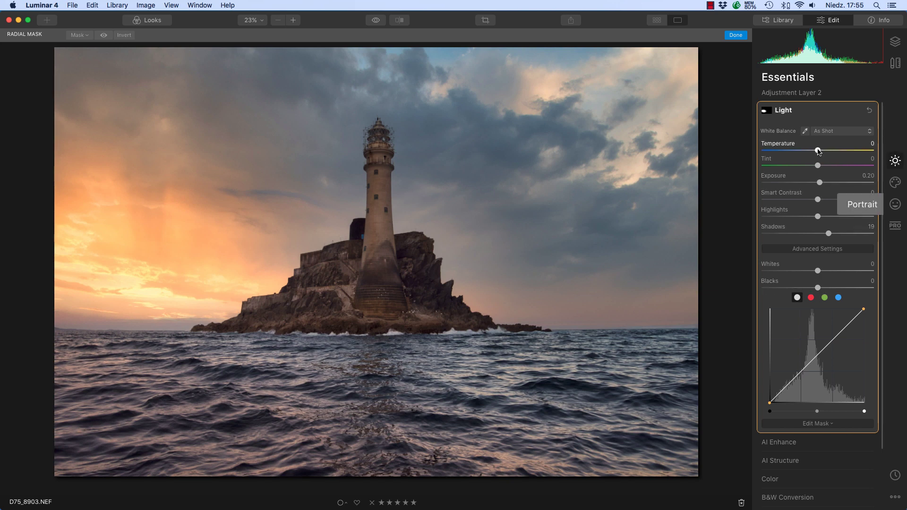
drag(818, 150, 820, 151)
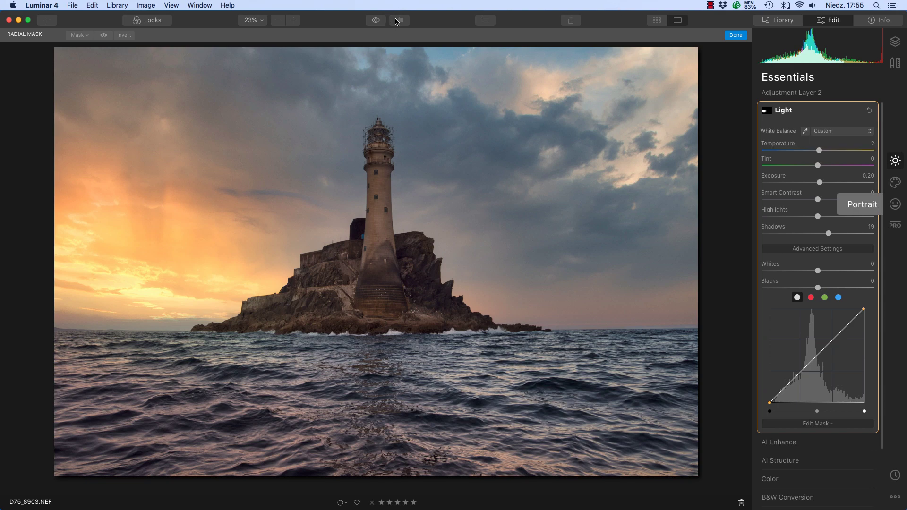
Compare the finished lighthouse edit with the original photo several times
click(375, 20)
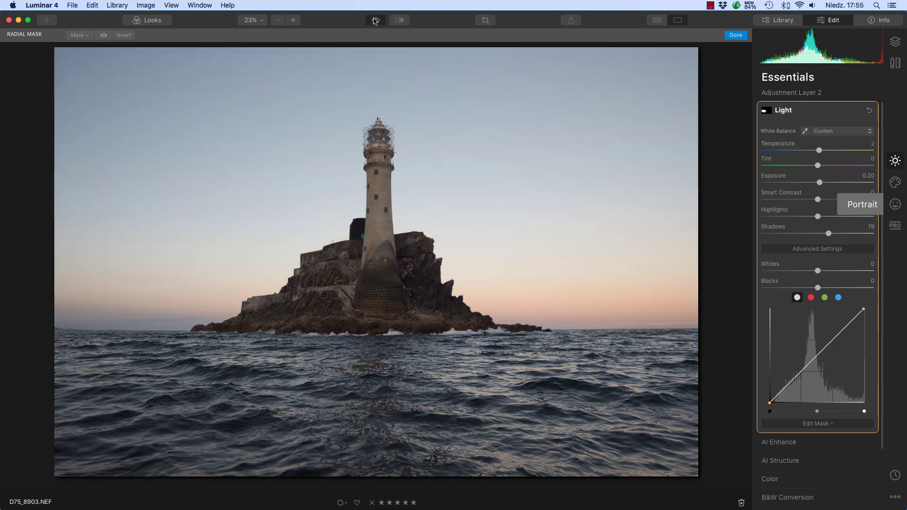
click(375, 20)
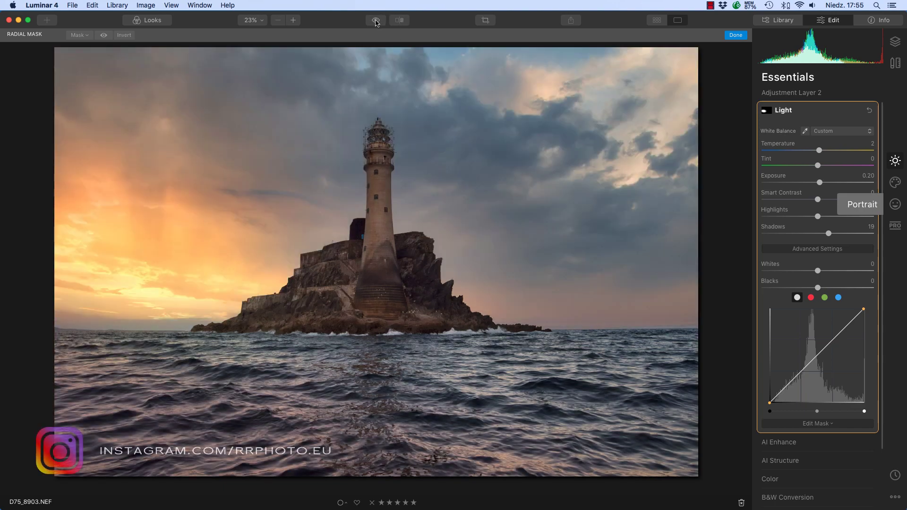
click(381, 20)
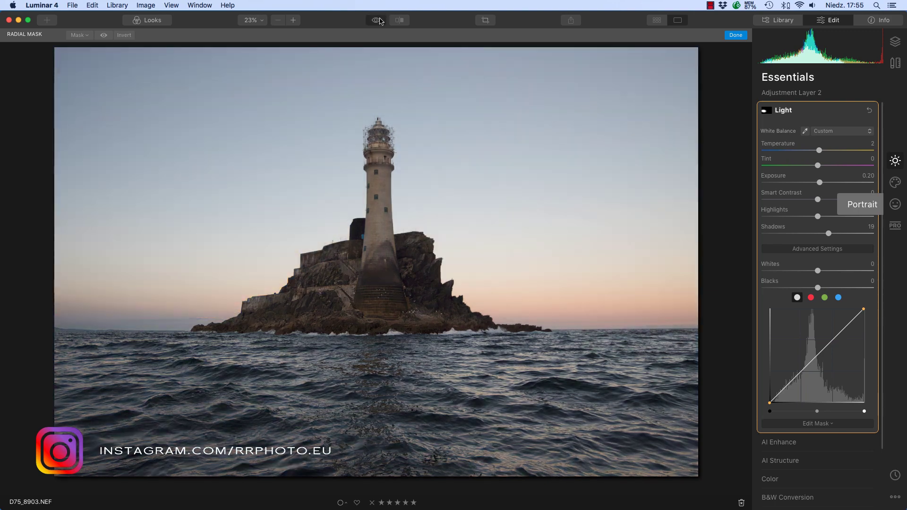
key(backslash)
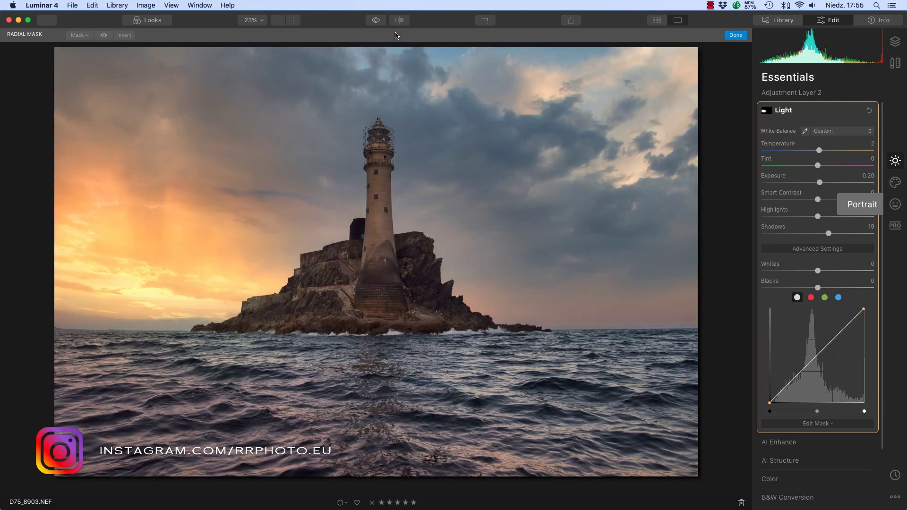
click(376, 20)
click(376, 20)
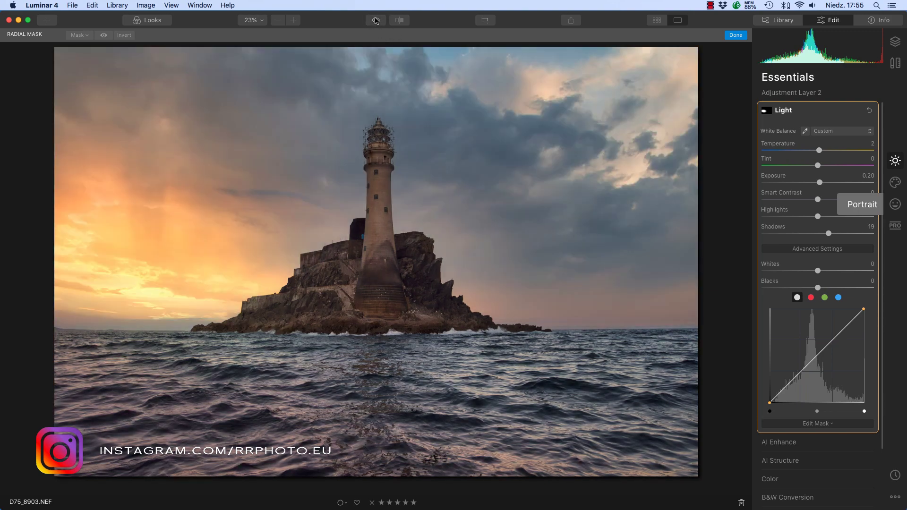